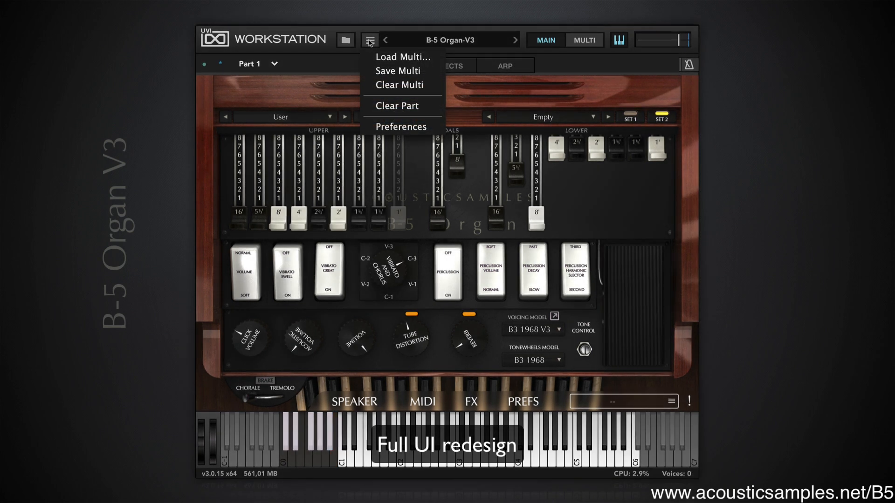
Set the interface scaling to 100% in the general preferences and return to the main instrument view
{"action": "left_click", "coordinate": [414, 127]}
{"action": "left_click", "coordinate": [370, 152]}
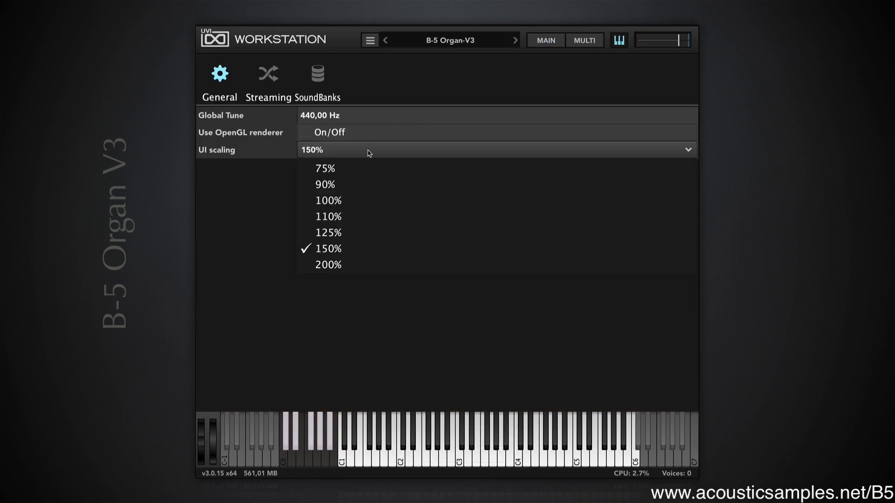
{"action": "left_click", "coordinate": [381, 204]}
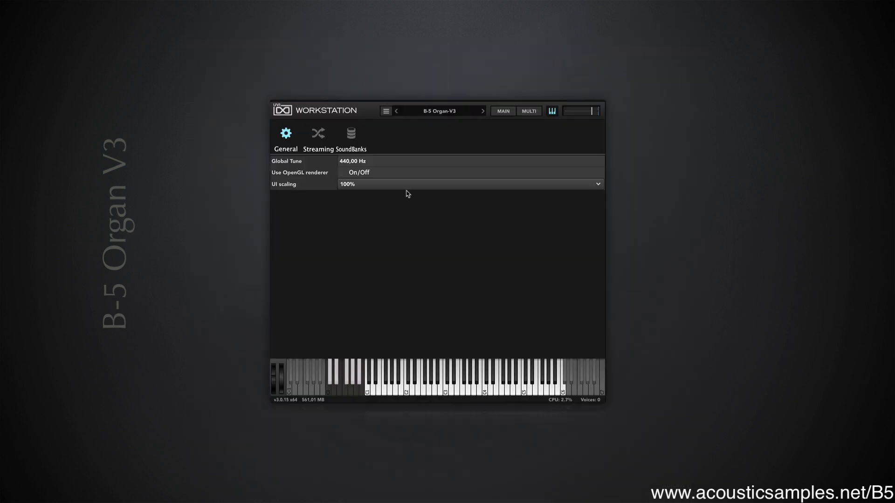
{"action": "left_click", "coordinate": [506, 112]}
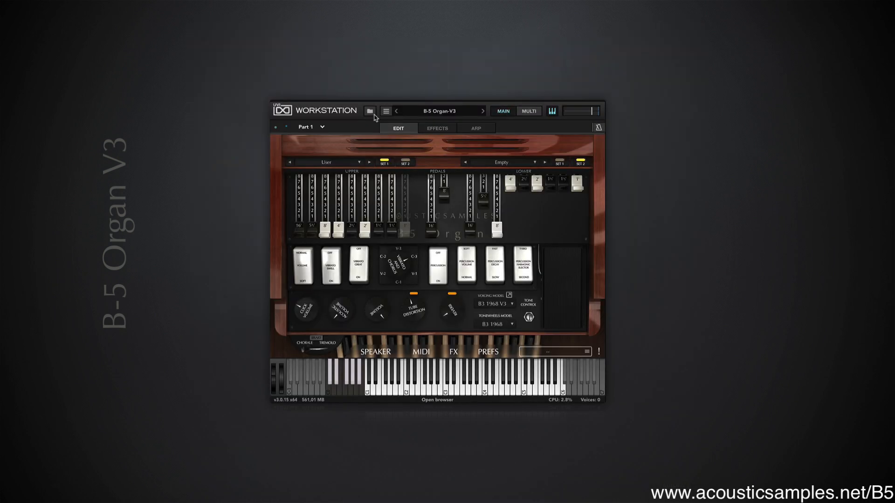
Set the UI scaling preference to 150% and go back to the main organ view
{"action": "left_click", "coordinate": [387, 111]}
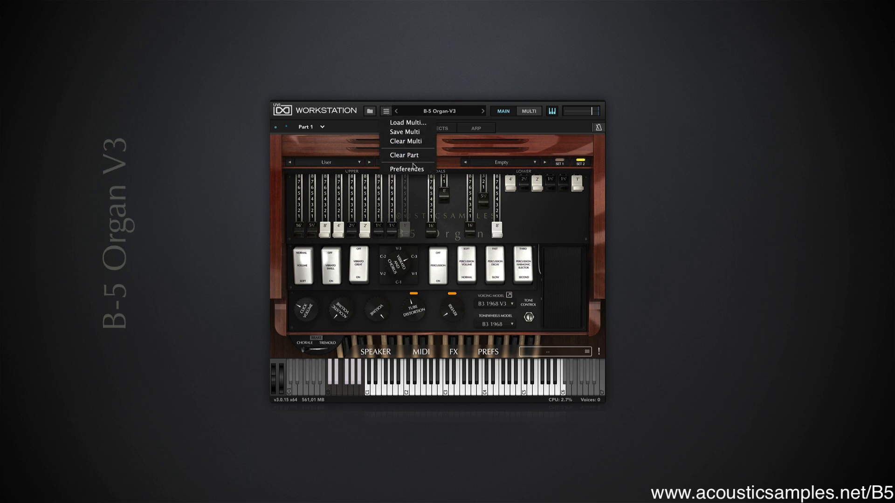
{"action": "left_click", "coordinate": [412, 168]}
{"action": "left_click", "coordinate": [370, 187]}
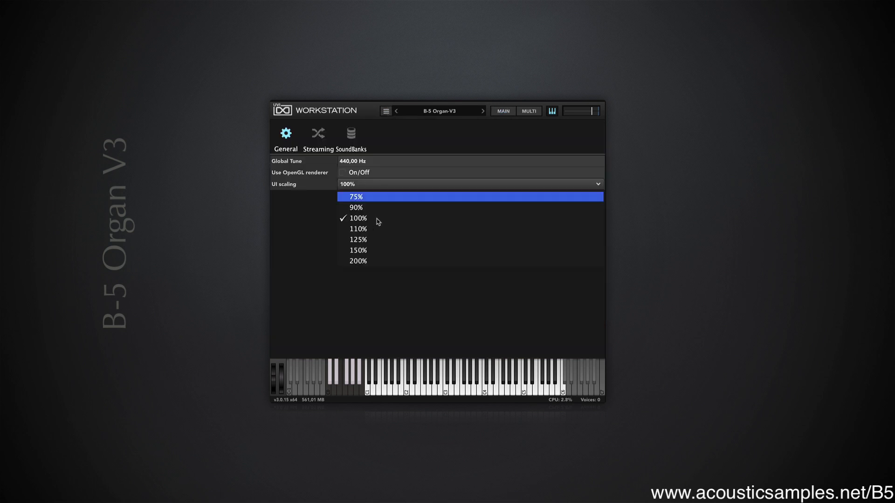
{"action": "left_click", "coordinate": [389, 253]}
{"action": "left_click", "coordinate": [558, 43]}
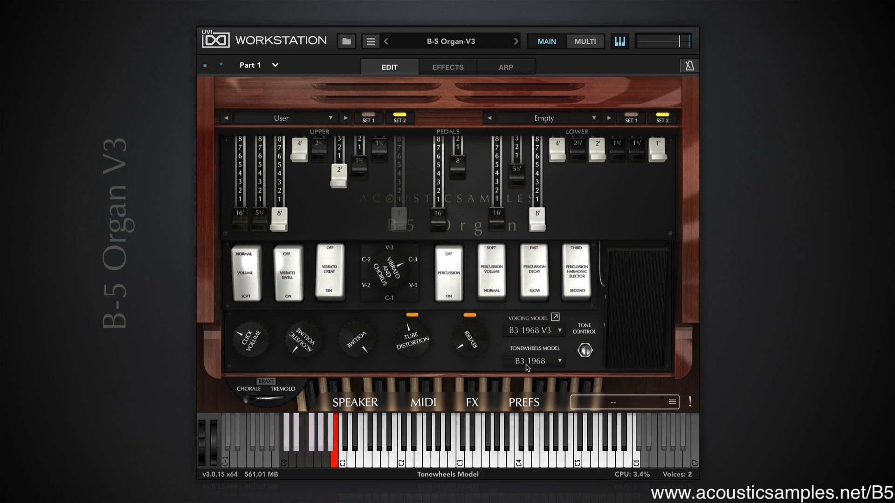
Examine the organ's factory preset categories and the options for saving and loading presets
{"action": "left_click", "coordinate": [616, 403]}
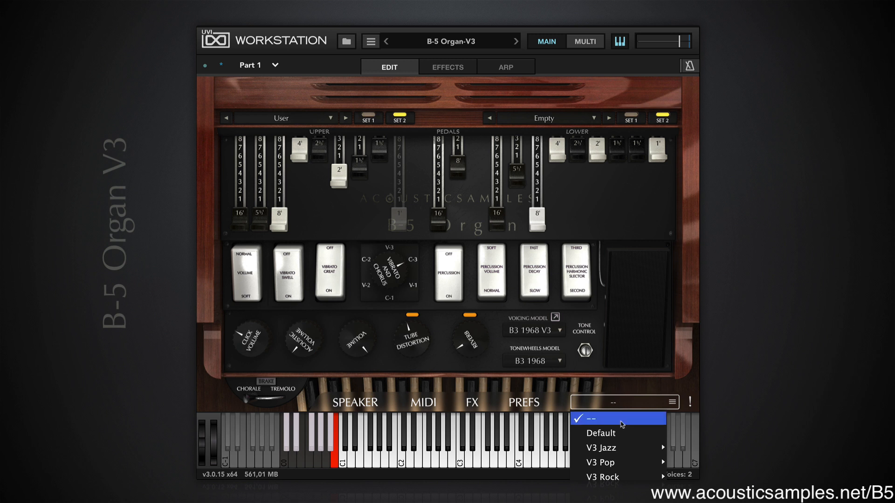
{"action": "mouse_move", "coordinate": [624, 450]}
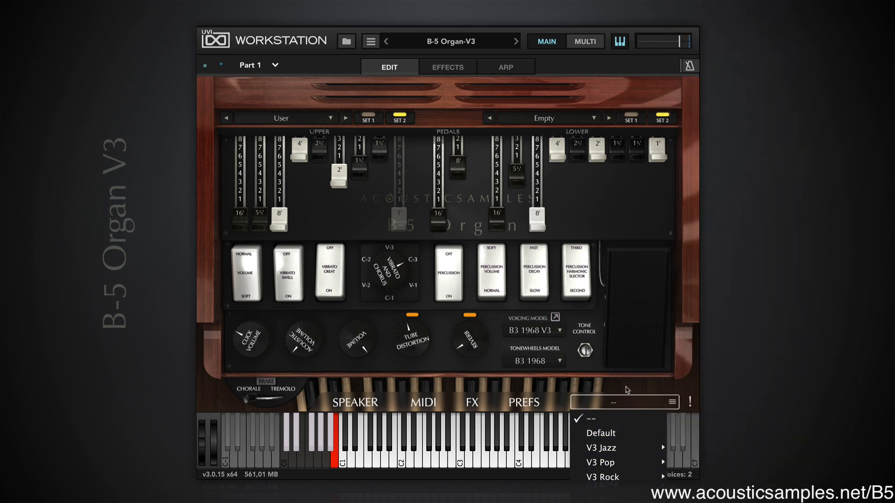
{"action": "left_click", "coordinate": [670, 396]}
{"action": "left_click", "coordinate": [673, 402]}
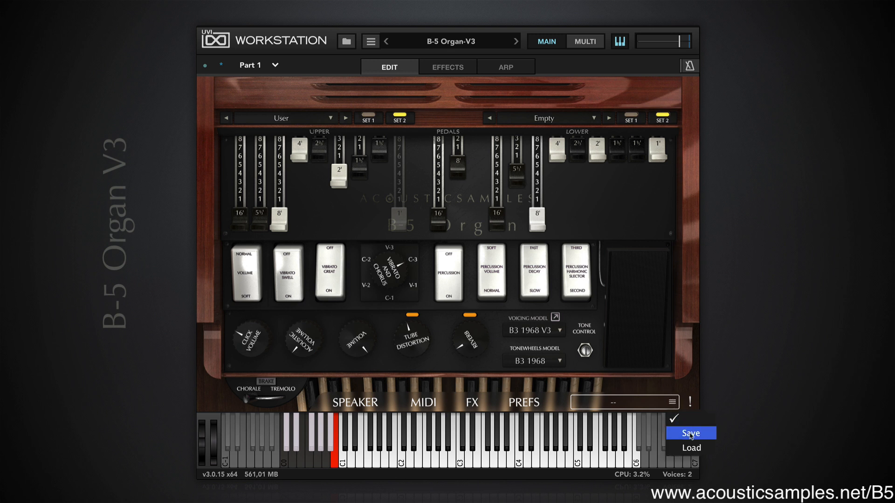
{"action": "key", "text": "Escape"}
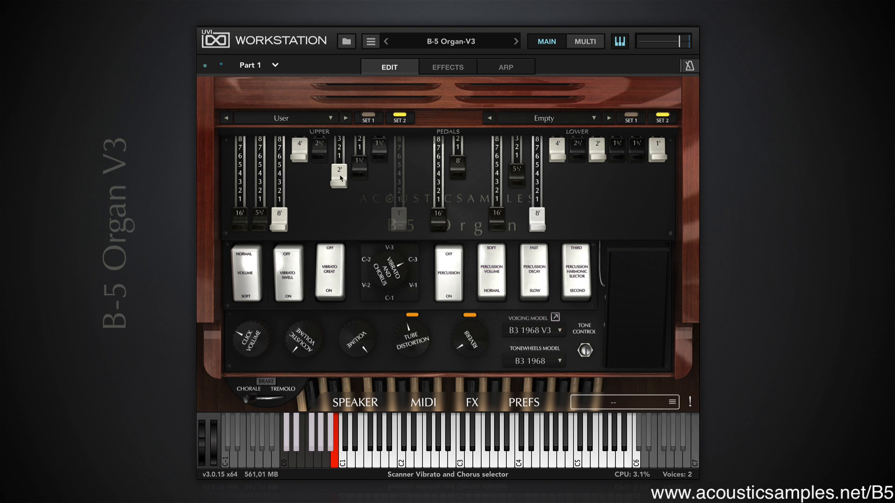
Look through the full list of drawbar registration presets for the upper manual
{"action": "left_click", "coordinate": [293, 120]}
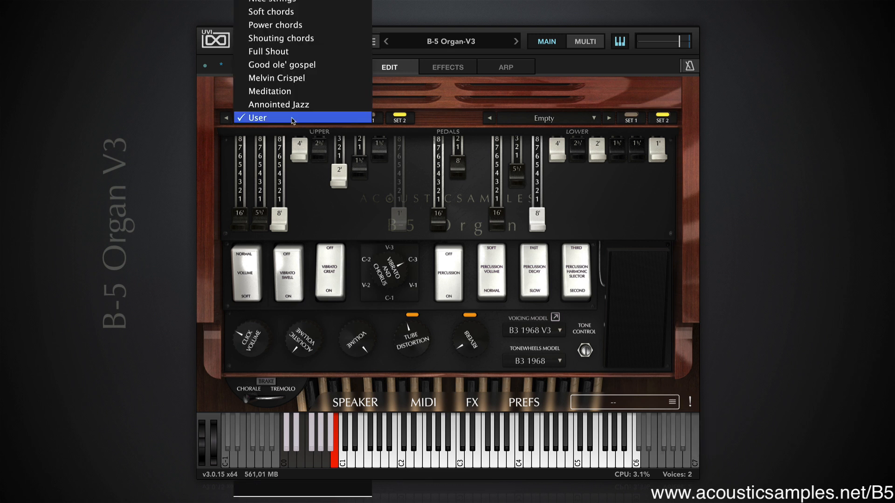
{"action": "scroll", "coordinate": [293, 121], "scroll_direction": "up", "scroll_amount": 15}
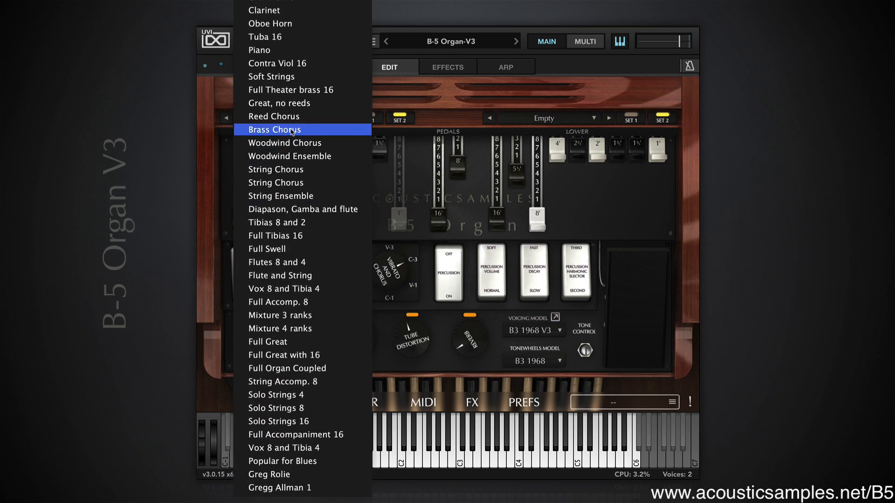
{"action": "scroll", "coordinate": [292, 132], "scroll_direction": "down", "scroll_amount": 15}
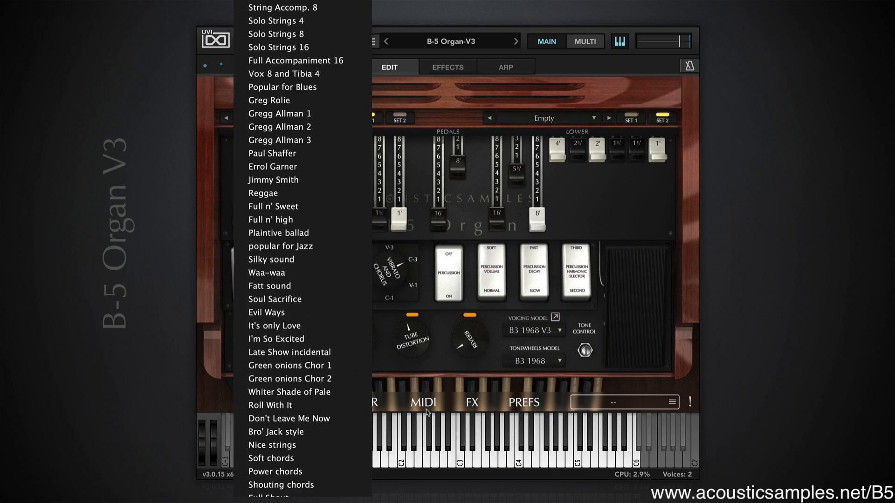
{"action": "key", "text": "Escape"}
Open the MIDI settings and review the available controller mapping presets and the mapping load and save options
{"action": "left_click", "coordinate": [423, 403]}
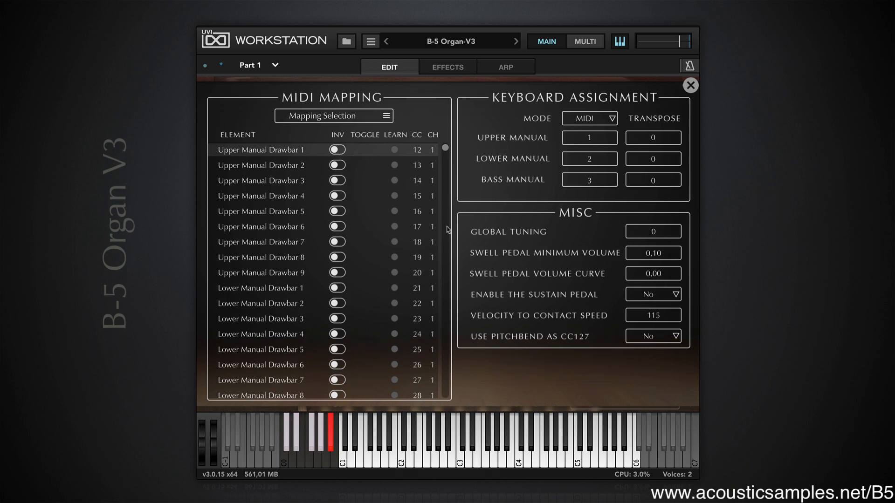
{"action": "left_click", "coordinate": [379, 117]}
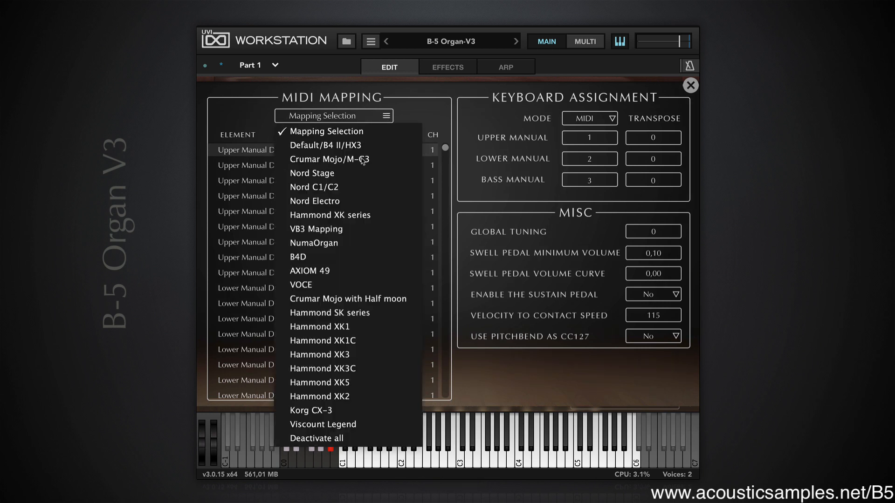
{"action": "left_click", "coordinate": [397, 105]}
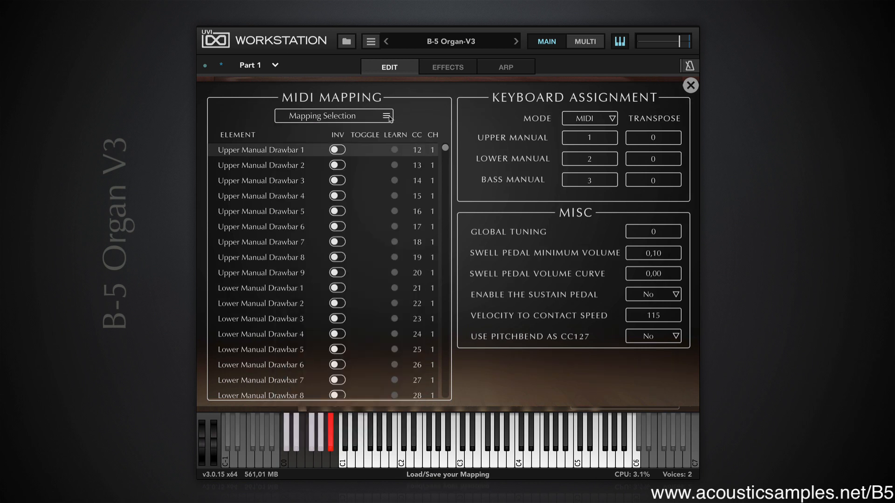
{"action": "left_click", "coordinate": [388, 116]}
{"action": "left_click", "coordinate": [411, 108]}
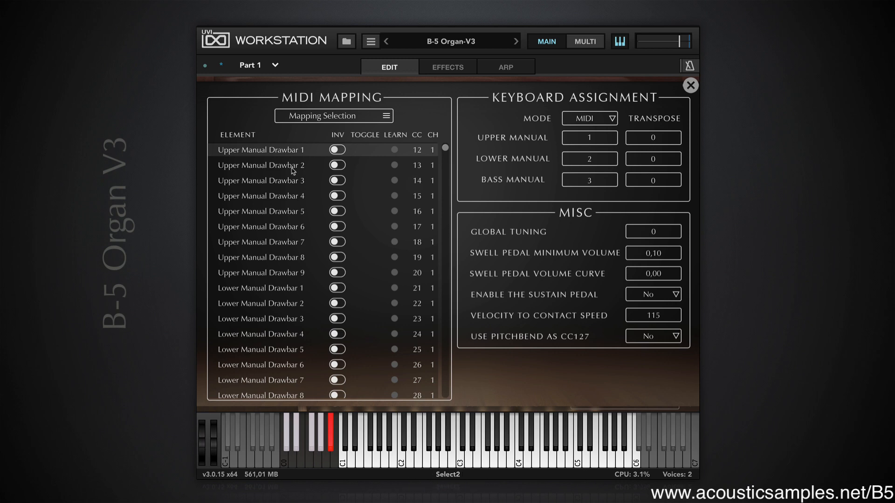
Enable toggle mode for the Volume soft/normal element in the MIDI mapping and activate its MIDI learn
{"action": "left_click_drag", "start_coordinate": [445, 149], "coordinate": [446, 193]}
{"action": "scroll", "coordinate": [461, 221], "scroll_direction": "down", "scroll_amount": 3}
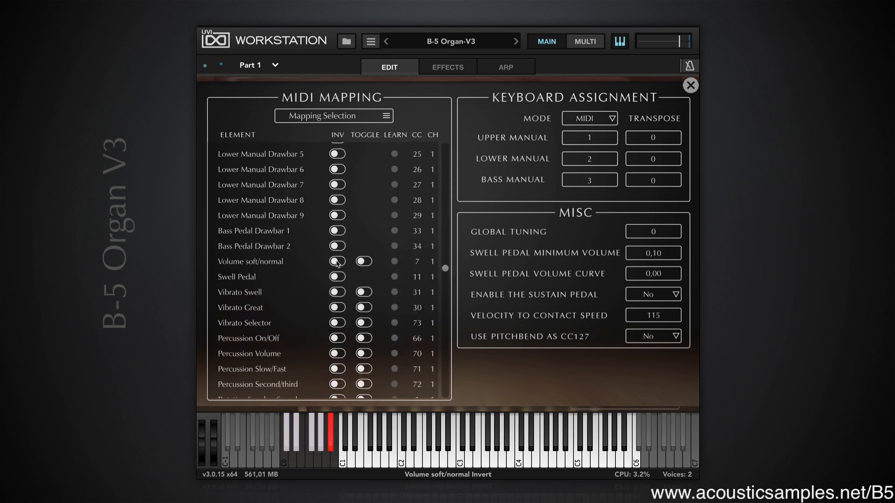
{"action": "left_click", "coordinate": [363, 261]}
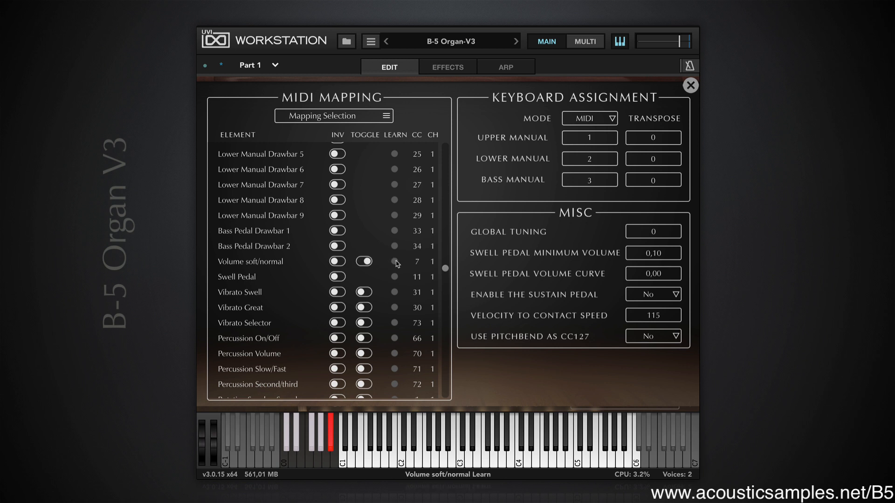
{"action": "left_click", "coordinate": [395, 262]}
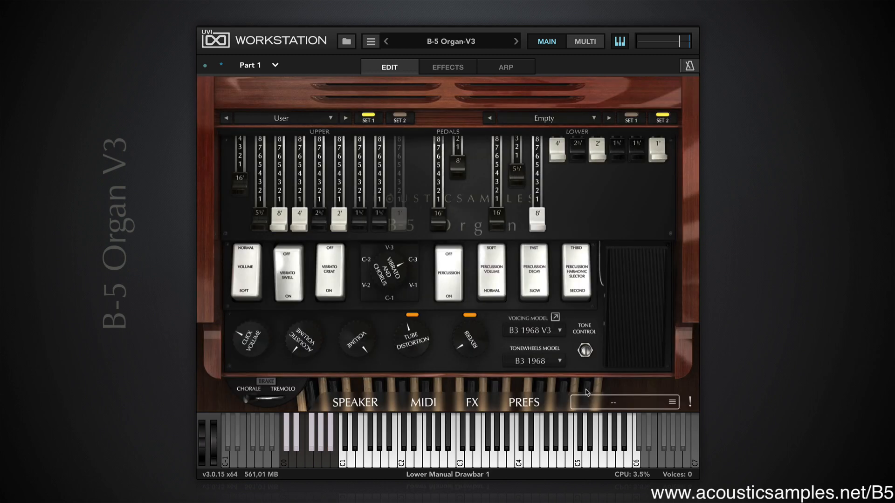
Open the organ preferences, and set the tonewheels model to B3 1968 on the main organ view
{"action": "left_click", "coordinate": [527, 407]}
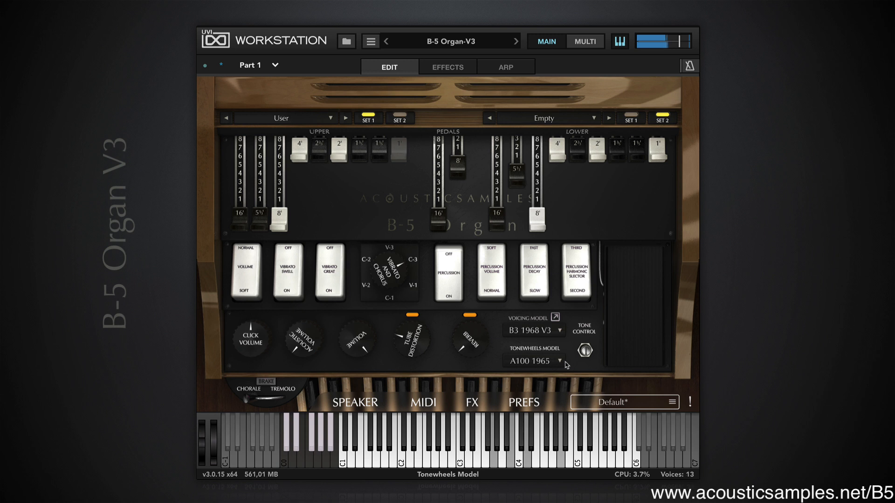
{"action": "left_click", "coordinate": [554, 363]}
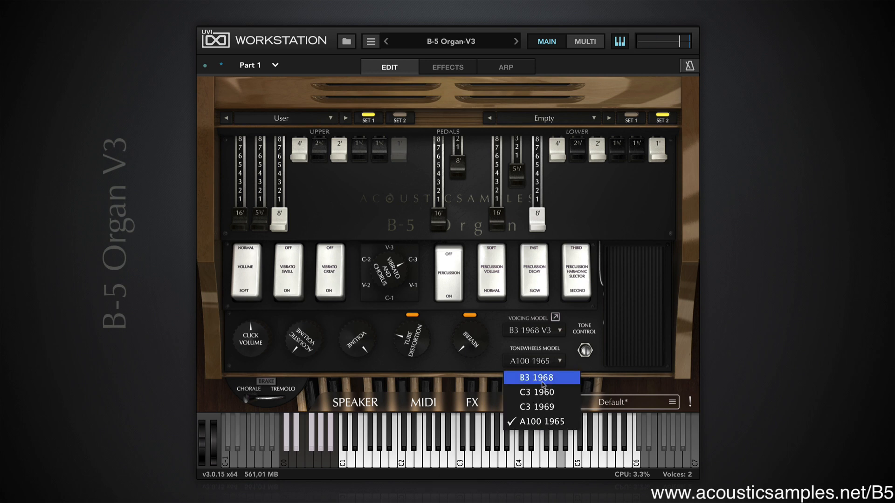
{"action": "left_click", "coordinate": [542, 383]}
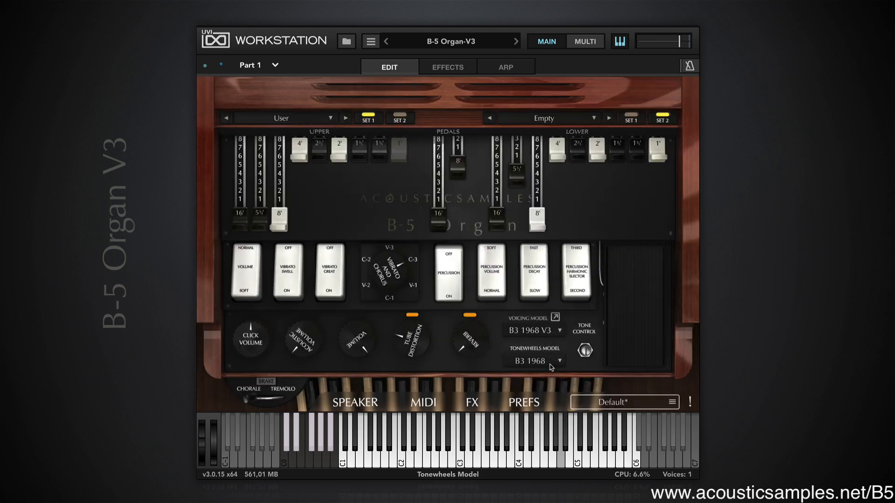
{"action": "left_click", "coordinate": [552, 366]}
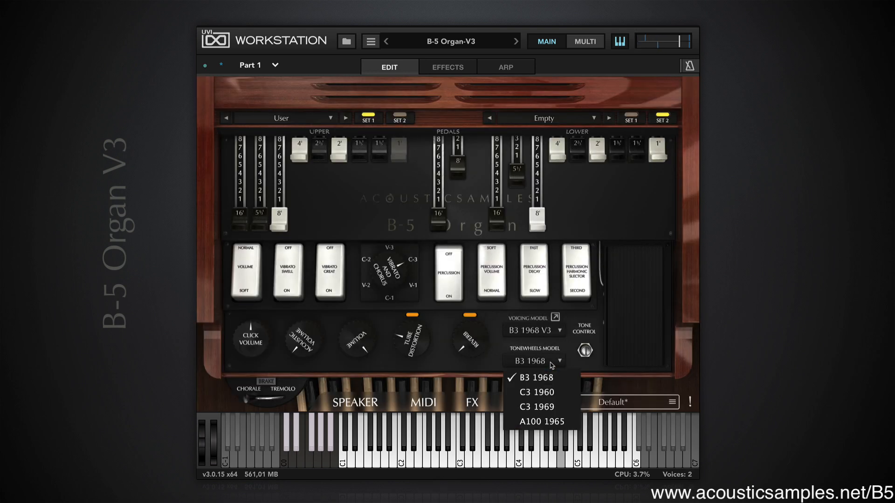
{"action": "left_click", "coordinate": [552, 366]}
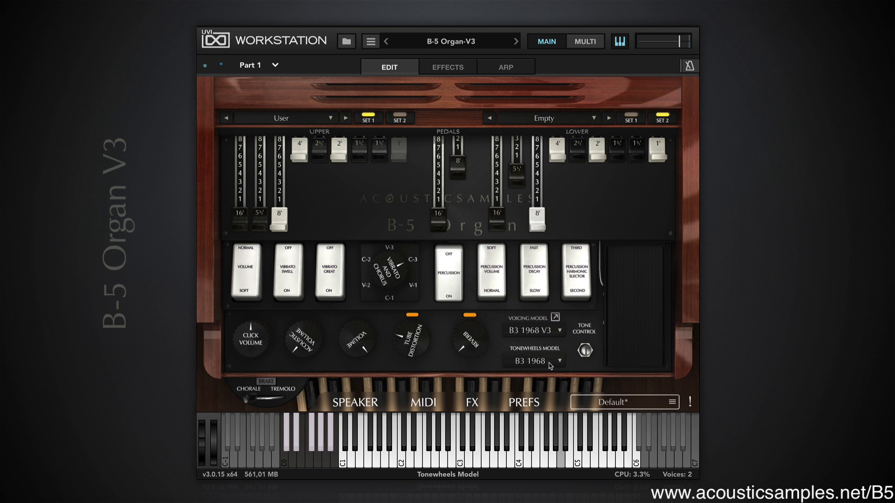
Browse the V3 voicing models by category, including the early models, A100, B3, C3 and RT3
{"action": "left_click", "coordinate": [546, 331]}
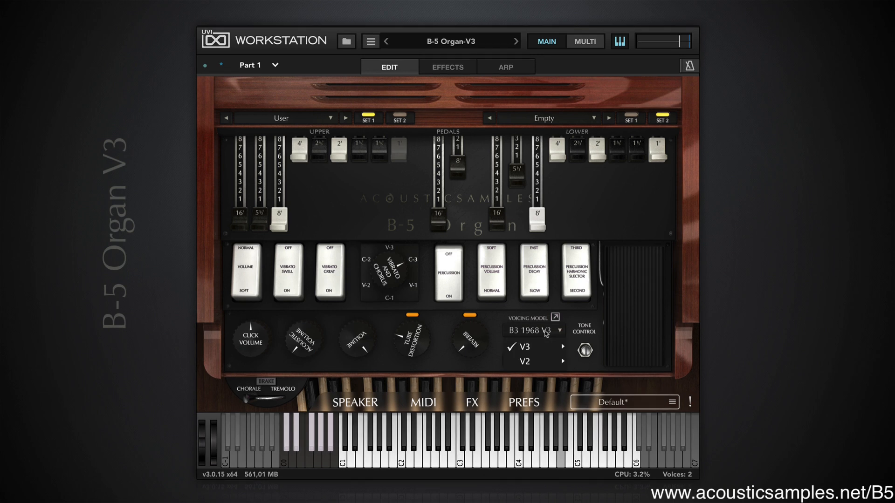
{"action": "mouse_move", "coordinate": [548, 349]}
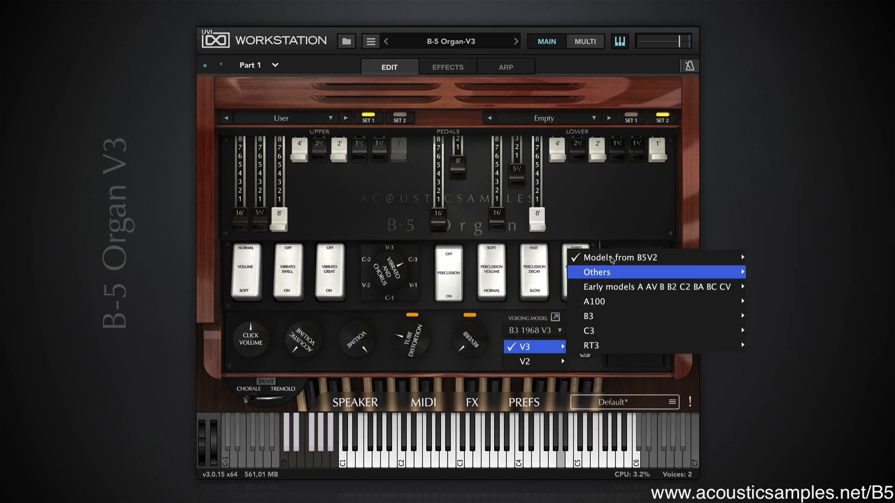
{"action": "mouse_move", "coordinate": [611, 260]}
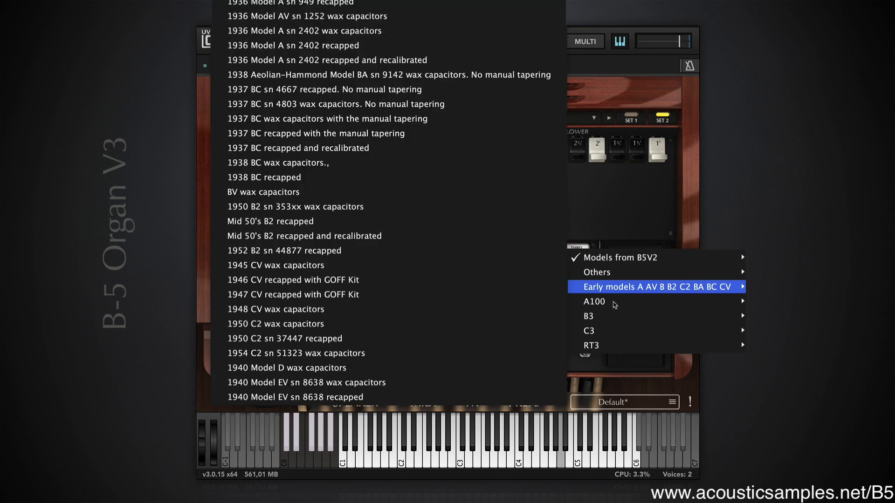
{"action": "mouse_move", "coordinate": [614, 304]}
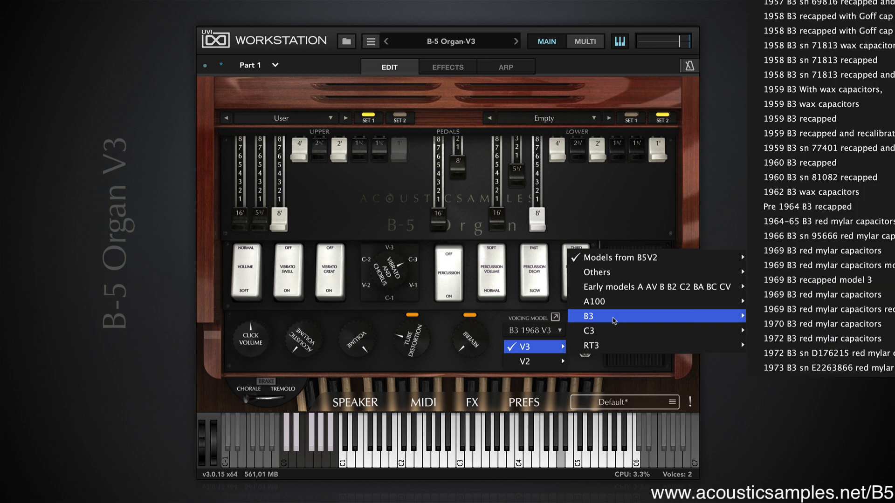
{"action": "mouse_move", "coordinate": [616, 332]}
{"action": "mouse_move", "coordinate": [617, 349]}
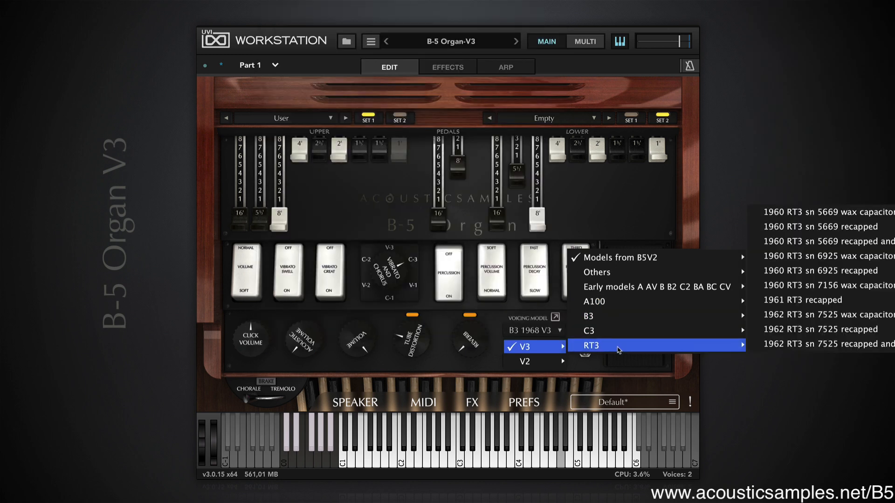
{"action": "left_click", "coordinate": [494, 325]}
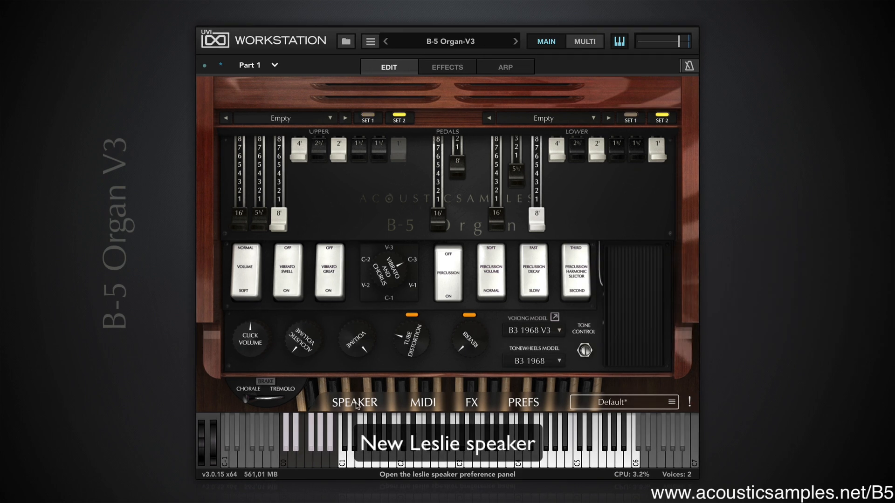
Open the Leslie speaker settings and switch the drum's Memphis option on and back off
{"action": "left_click", "coordinate": [355, 403]}
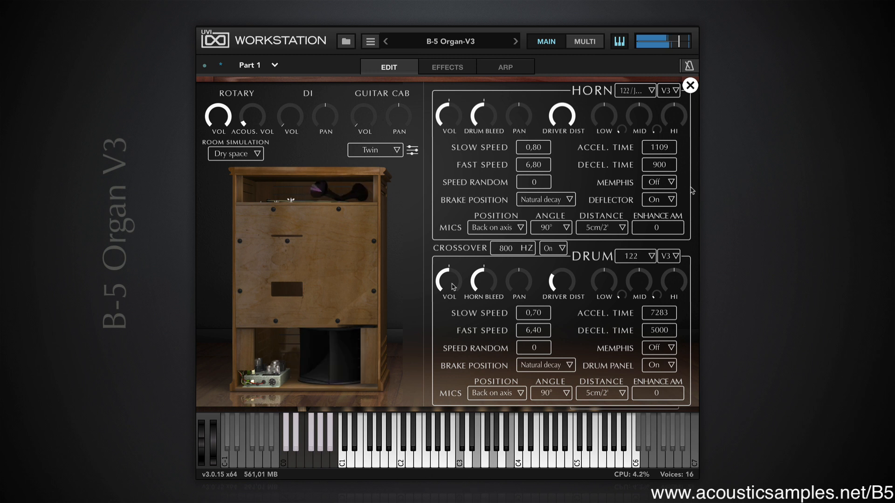
{"action": "left_click", "coordinate": [667, 348]}
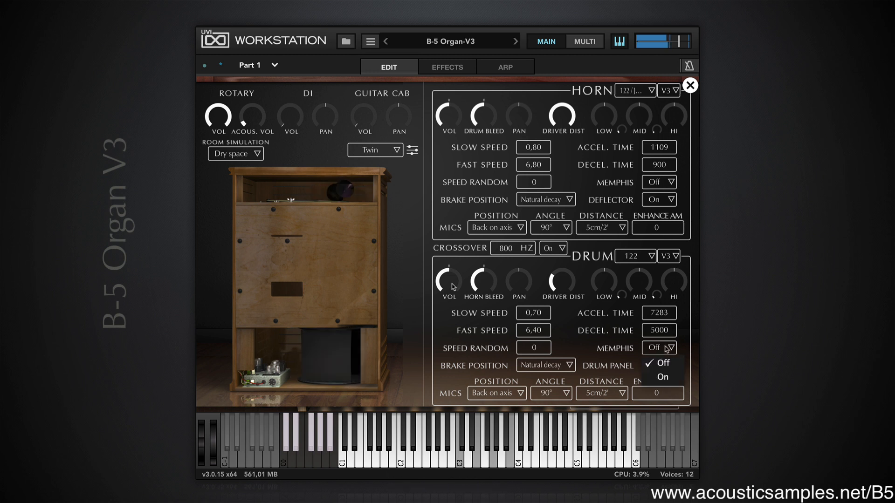
{"action": "left_click", "coordinate": [666, 377]}
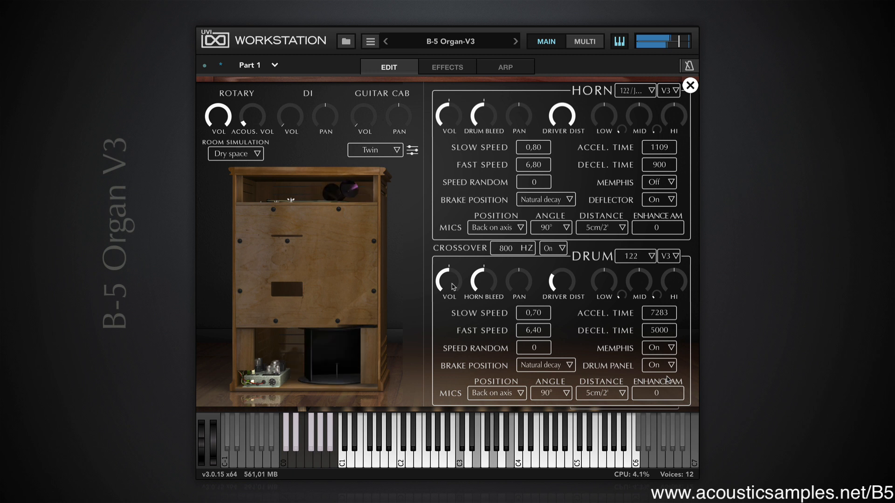
{"action": "left_click", "coordinate": [665, 351]}
{"action": "left_click", "coordinate": [665, 365]}
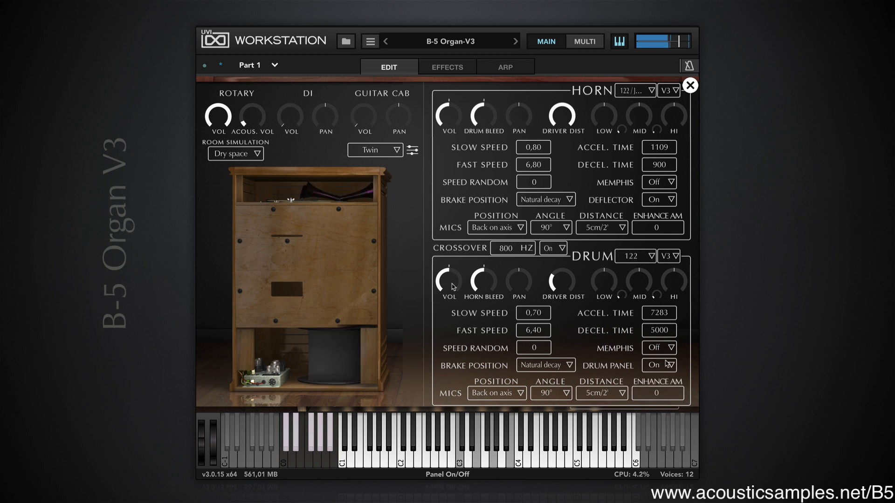
Switch the horn's Memphis option on and back off
{"action": "left_click", "coordinate": [661, 200]}
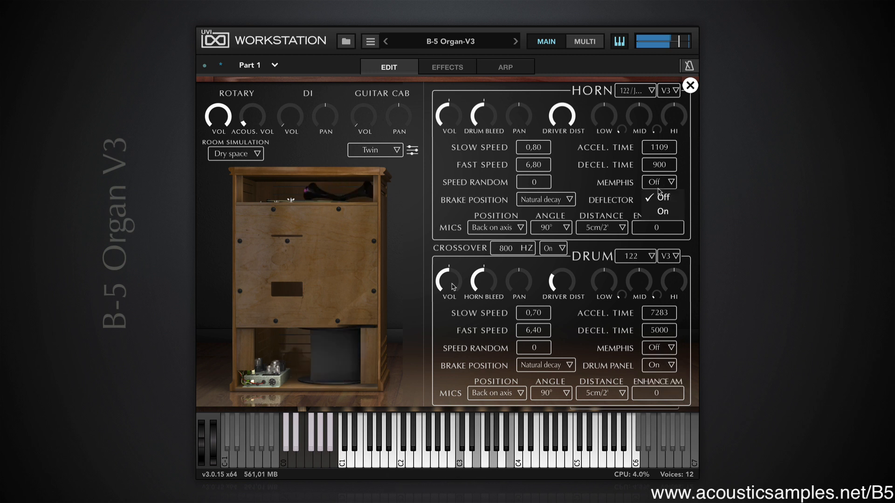
{"action": "left_click", "coordinate": [665, 211]}
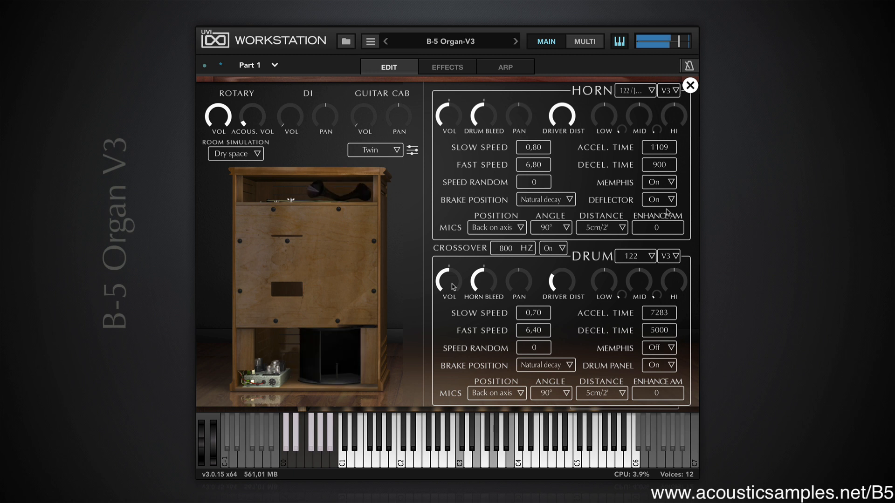
{"action": "left_click", "coordinate": [666, 200]}
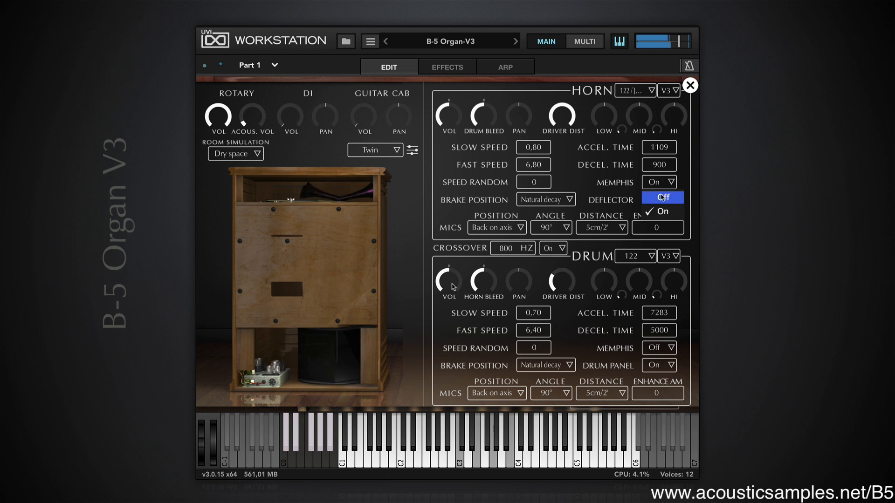
{"action": "left_click", "coordinate": [670, 197]}
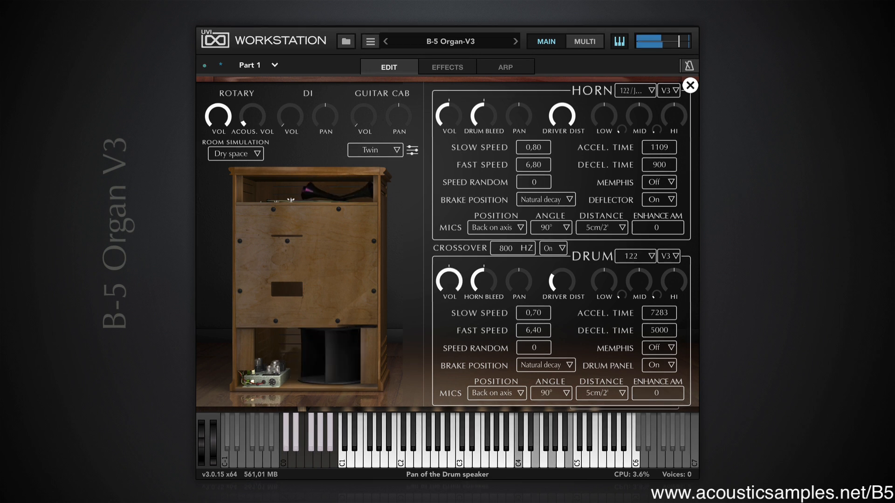
Turn the drum volume down fully and try horn mic positions Back off axis, Front on axis, Front off axis and Side, returning to Back on axis
{"action": "left_click_drag", "start_coordinate": [454, 286], "coordinate": [452, 303]}
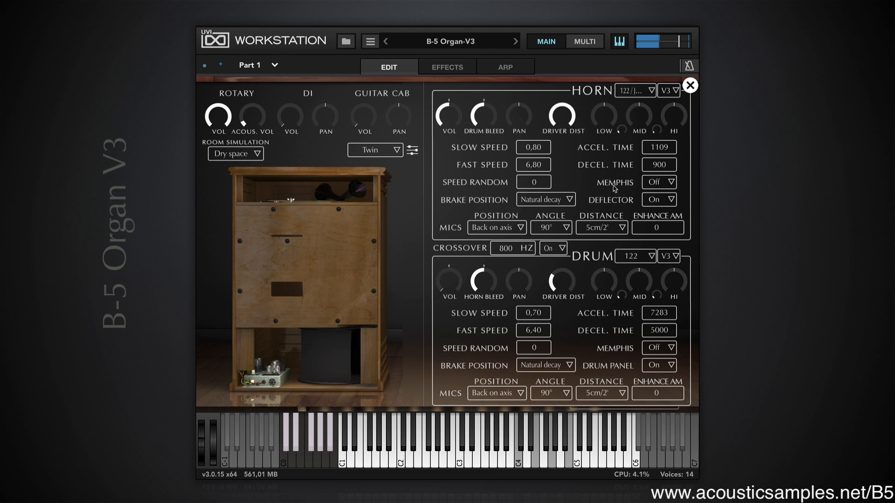
{"action": "left_click", "coordinate": [493, 228]}
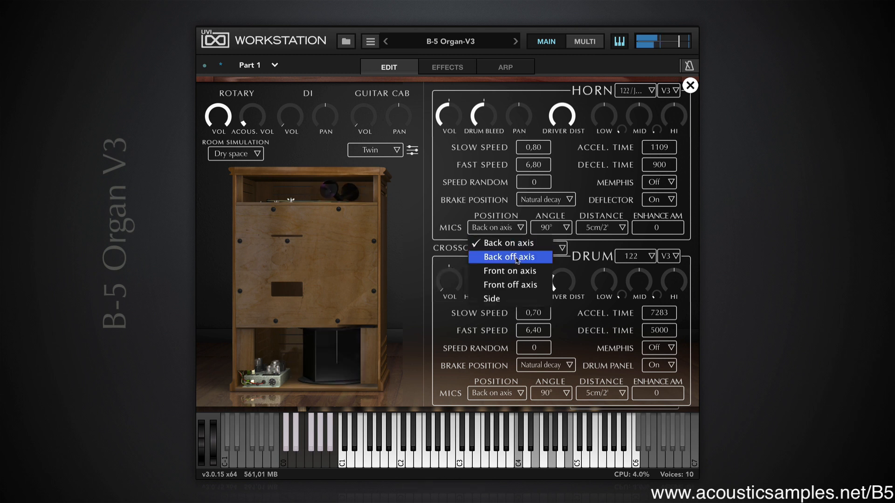
{"action": "left_click", "coordinate": [504, 252]}
{"action": "left_click", "coordinate": [506, 228]}
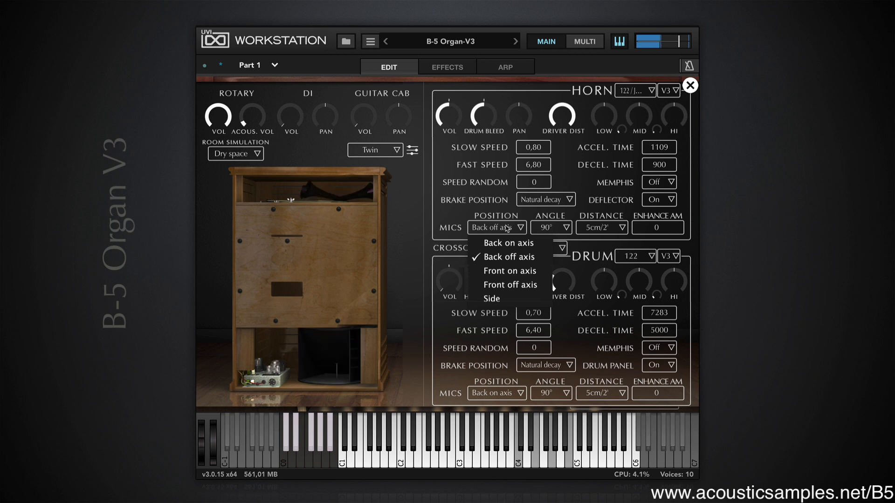
{"action": "left_click", "coordinate": [512, 270]}
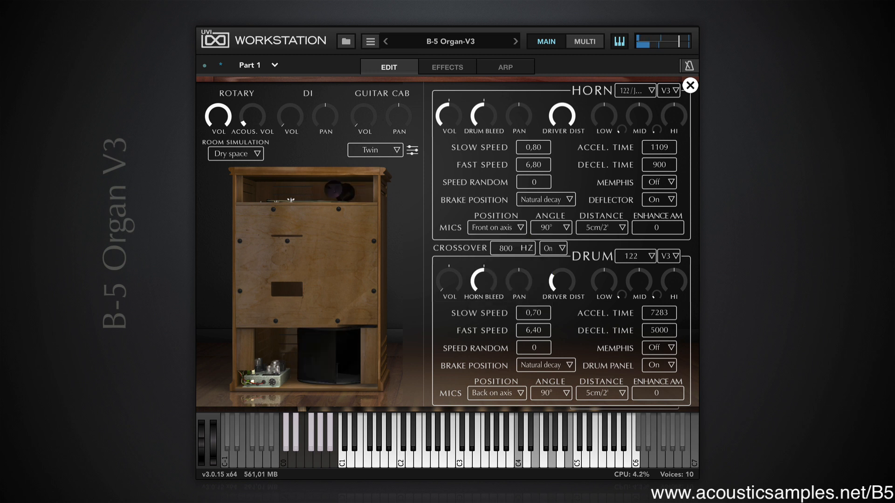
{"action": "left_click", "coordinate": [505, 228]}
{"action": "left_click", "coordinate": [514, 284]}
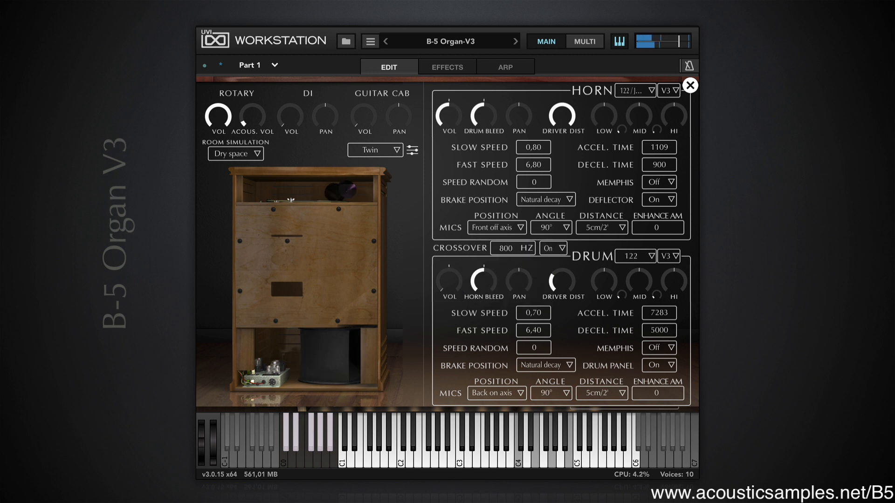
{"action": "left_click", "coordinate": [506, 229]}
{"action": "left_click", "coordinate": [517, 299]}
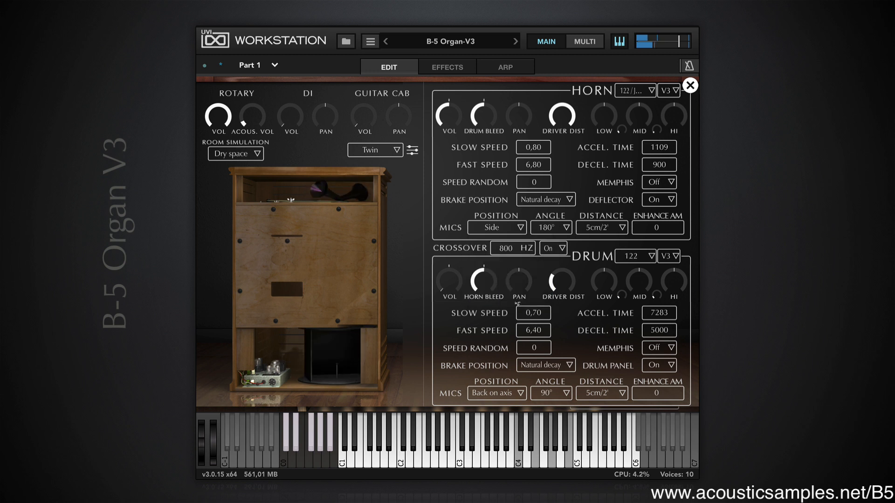
{"action": "left_click", "coordinate": [495, 229]}
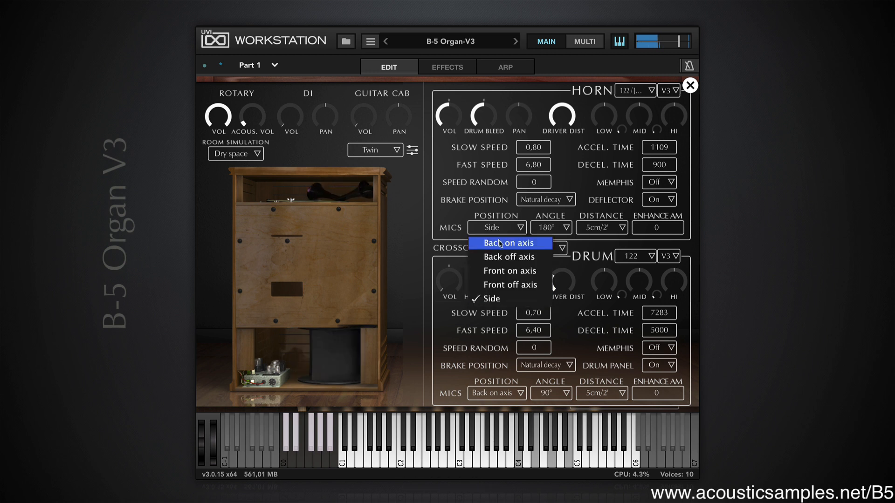
{"action": "left_click", "coordinate": [500, 244]}
Try horn mic angles of 60°, 30° and 0 (mono), return to 90°, and set the horn mic distance to 90cm/36'
{"action": "left_click", "coordinate": [550, 232]}
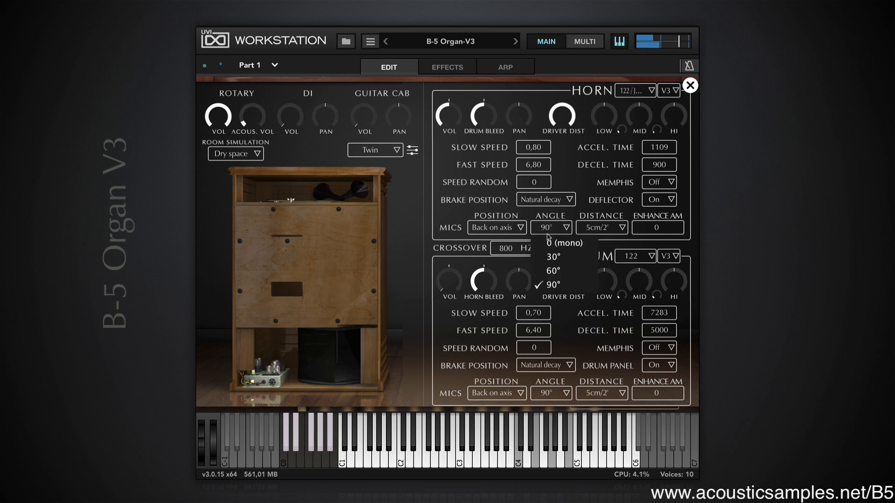
{"action": "left_click", "coordinate": [556, 272]}
{"action": "left_click", "coordinate": [556, 230]}
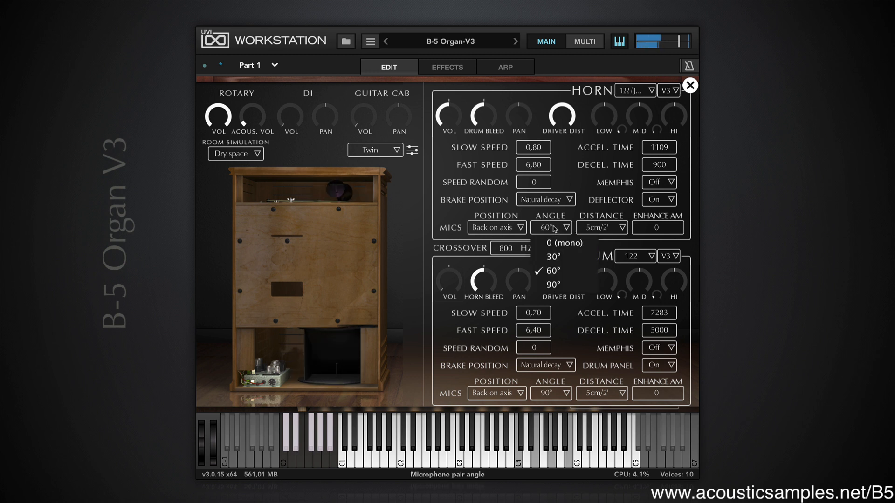
{"action": "left_click", "coordinate": [558, 258]}
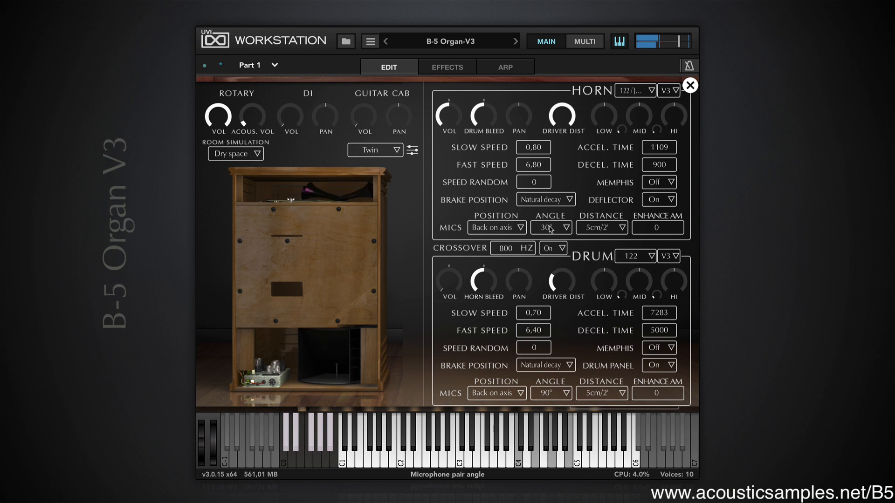
{"action": "left_click", "coordinate": [550, 228]}
{"action": "left_click", "coordinate": [555, 242]}
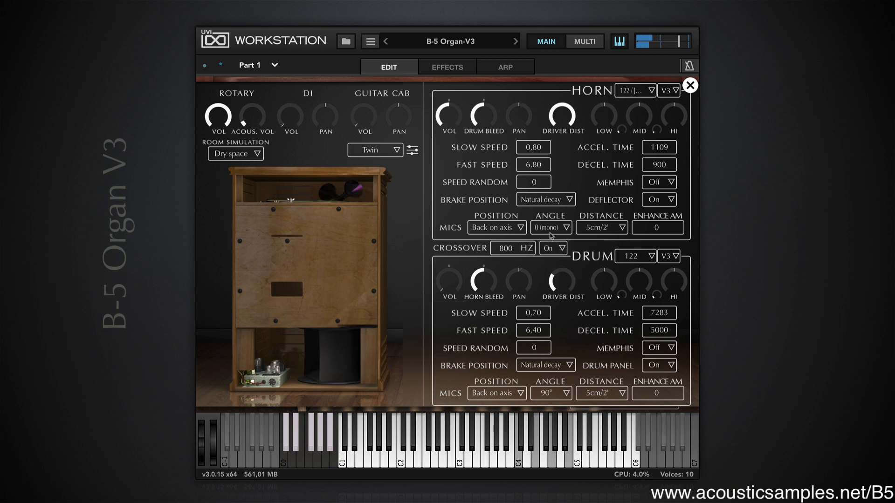
{"action": "left_click", "coordinate": [552, 228]}
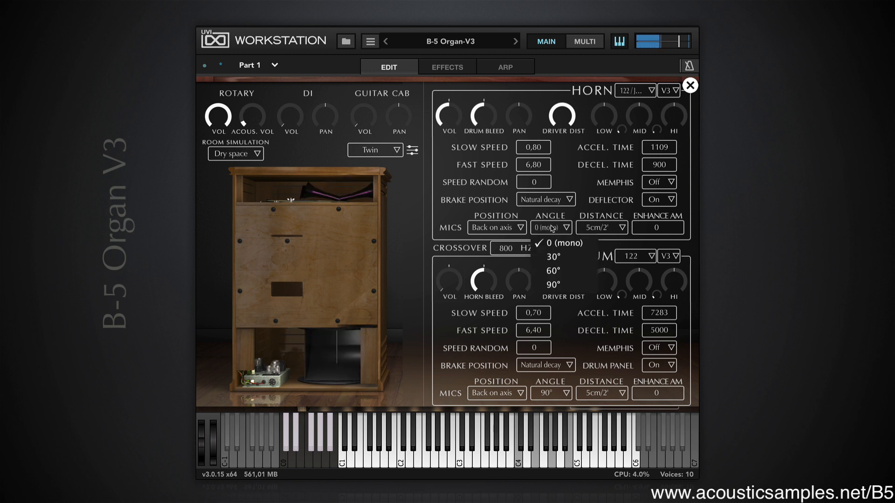
{"action": "left_click", "coordinate": [555, 284]}
{"action": "left_click", "coordinate": [611, 228]}
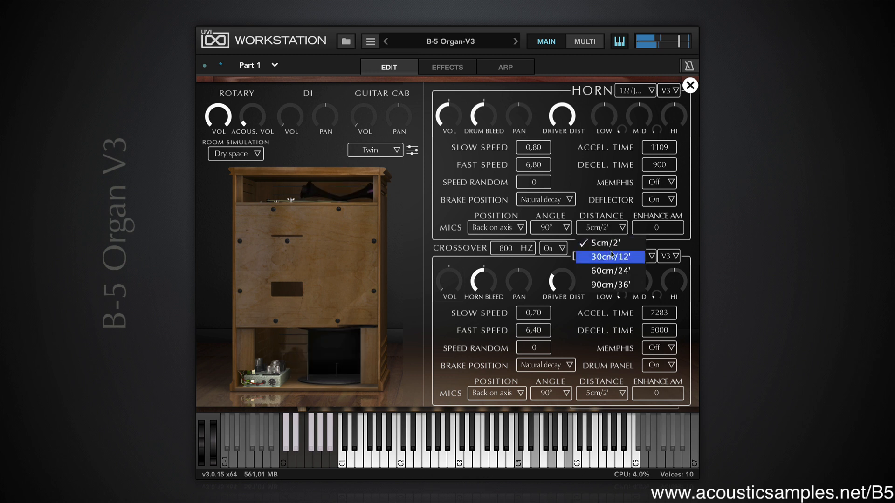
{"action": "left_click", "coordinate": [614, 285]}
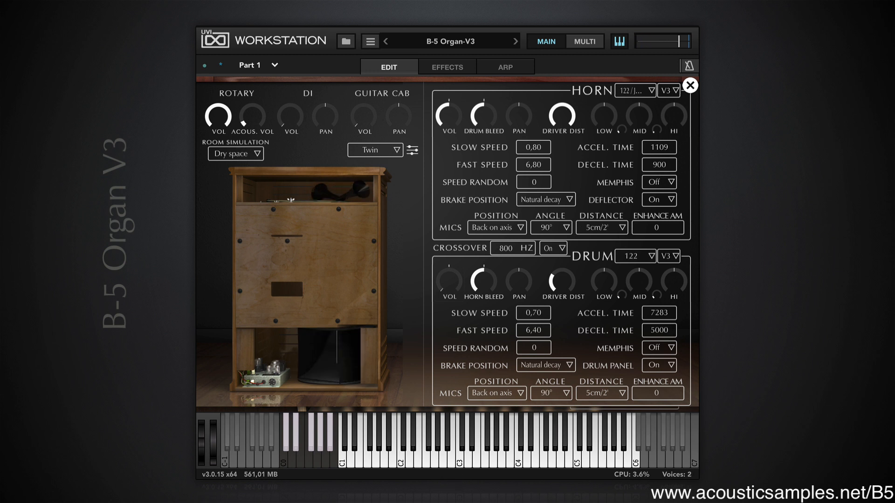
Raise the horn's Enhance AM to 64 and on to 100, and return it to 0
{"action": "left_click", "coordinate": [657, 201]}
{"action": "left_click", "coordinate": [658, 201]}
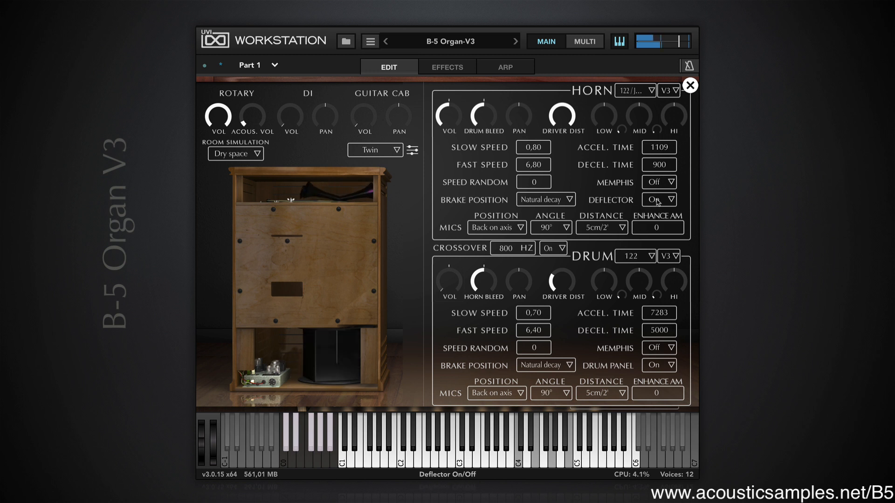
{"action": "left_click_drag", "start_coordinate": [658, 231], "coordinate": [661, 194]}
{"action": "left_click_drag", "start_coordinate": [662, 231], "coordinate": [660, 195]}
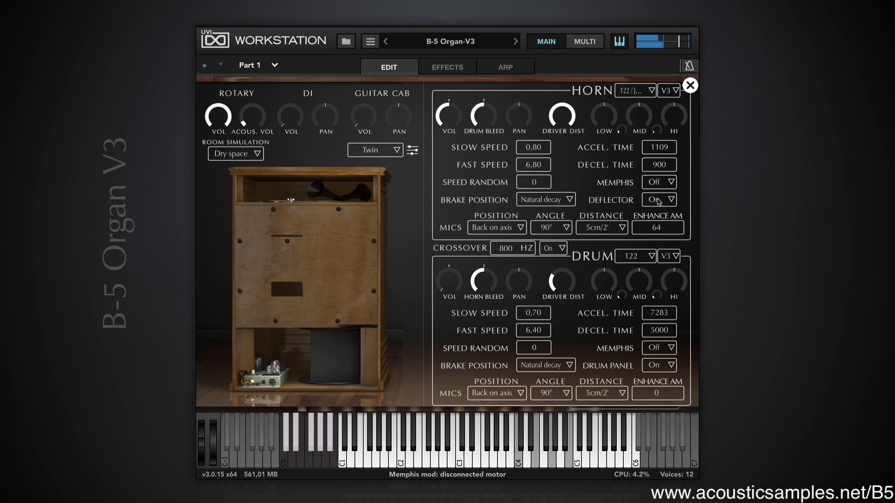
{"action": "left_click_drag", "start_coordinate": [660, 231], "coordinate": [667, 148]}
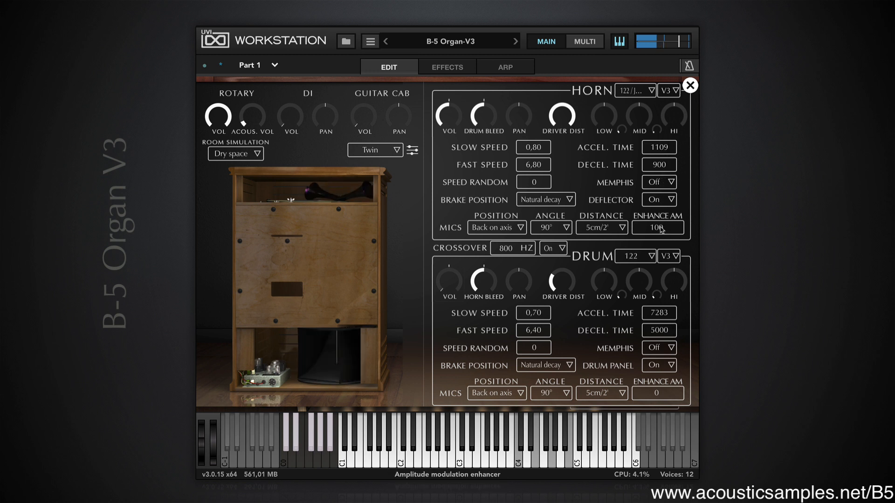
{"action": "left_click_drag", "start_coordinate": [661, 229], "coordinate": [667, 451]}
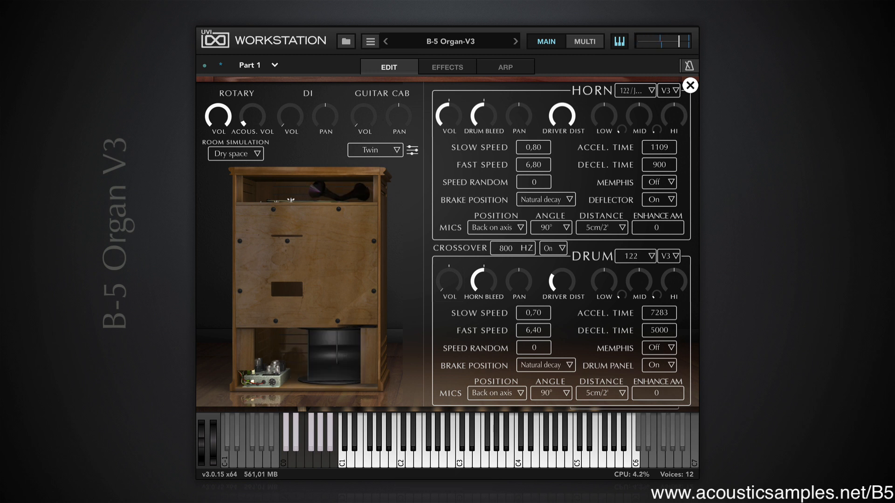
Switch the horn's deflector off and back on
{"action": "left_click", "coordinate": [667, 200]}
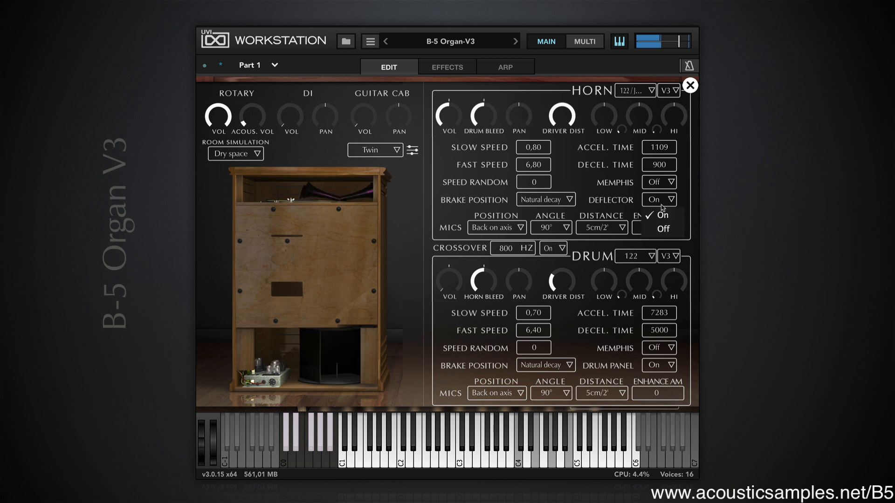
{"action": "left_click", "coordinate": [668, 230]}
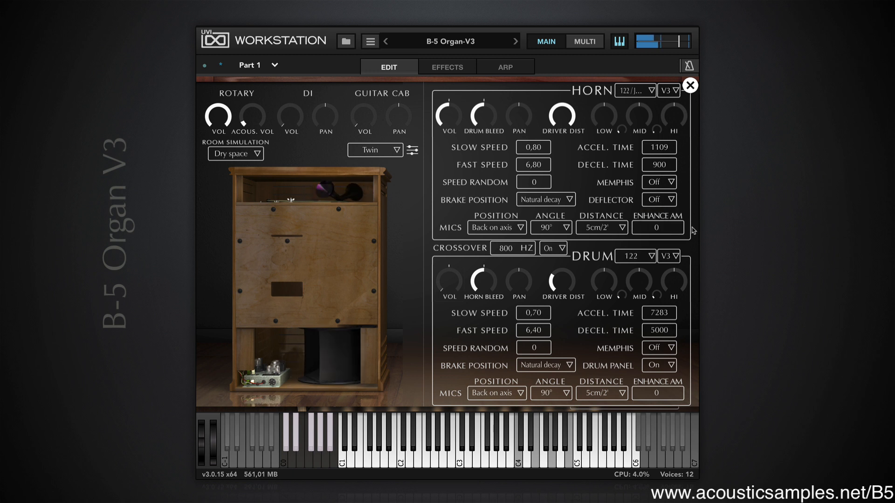
{"action": "left_click", "coordinate": [660, 200]}
{"action": "left_click", "coordinate": [665, 218]}
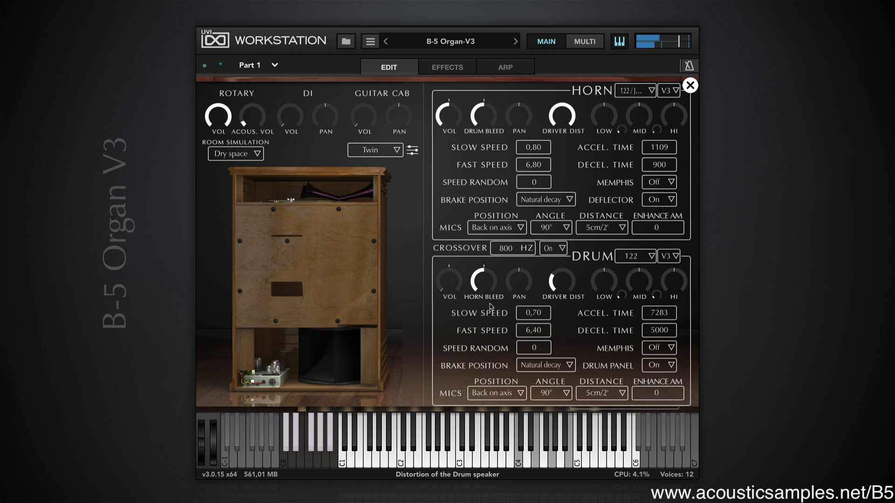
Turn the horn volume down fully and switch the drum panel off and back on
{"action": "left_click_drag", "start_coordinate": [449, 115], "coordinate": [448, 149]}
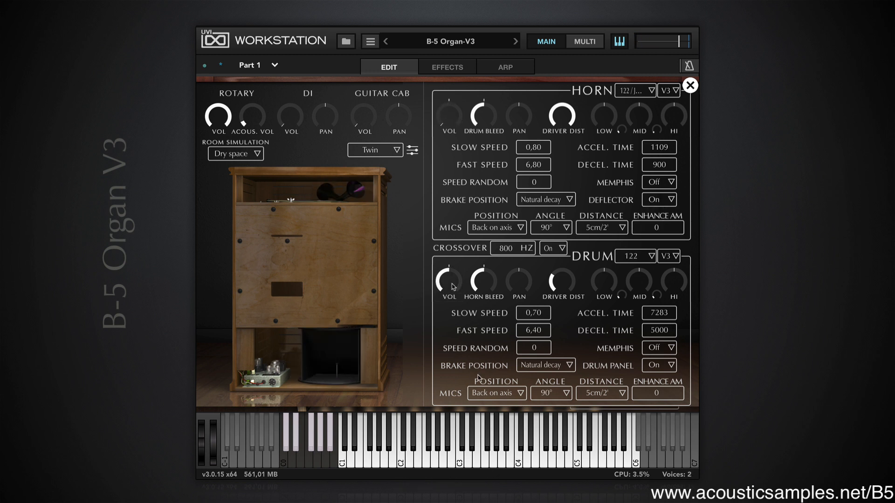
{"action": "left_click", "coordinate": [661, 366]}
{"action": "left_click", "coordinate": [662, 392]}
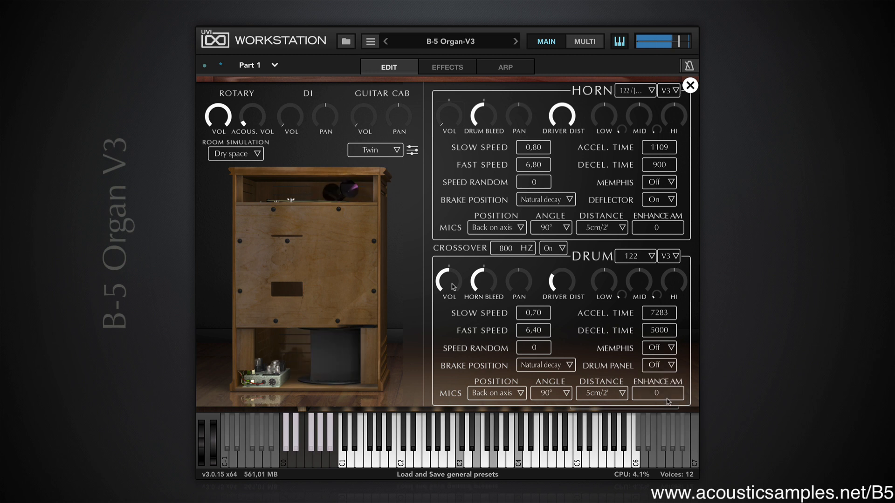
{"action": "left_click", "coordinate": [660, 366]}
{"action": "left_click", "coordinate": [664, 382]}
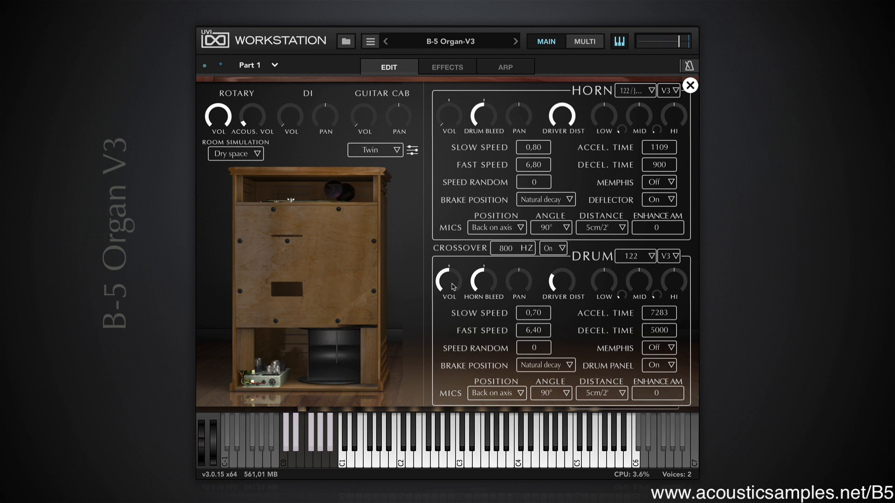
Lower the horn's driver distortion to minimum and raise it in stages to maximum
{"action": "scroll", "coordinate": [630, 216], "scroll_direction": "down", "scroll_amount": 2}
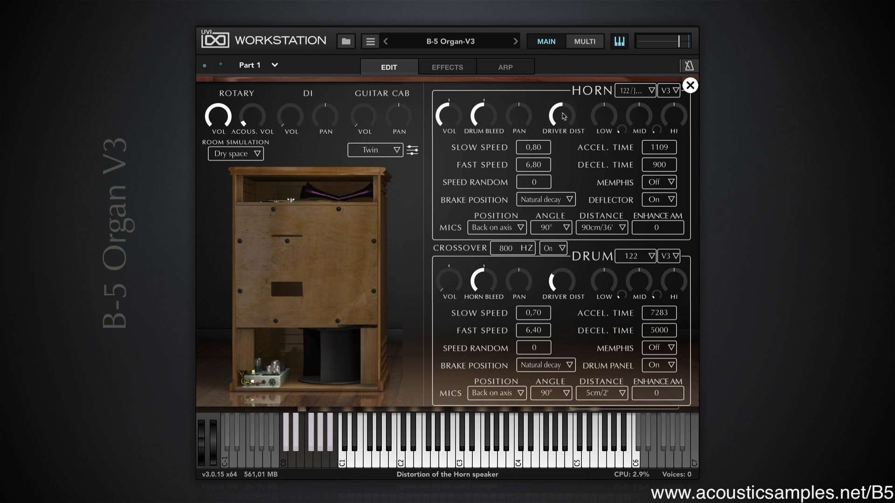
{"action": "left_click_drag", "start_coordinate": [564, 116], "coordinate": [563, 120]}
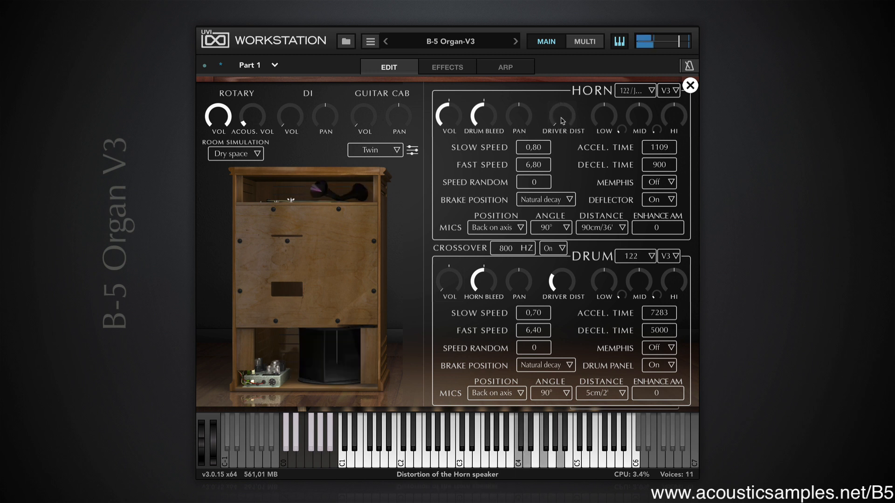
{"action": "left_click_drag", "start_coordinate": [562, 120], "coordinate": [542, 68]}
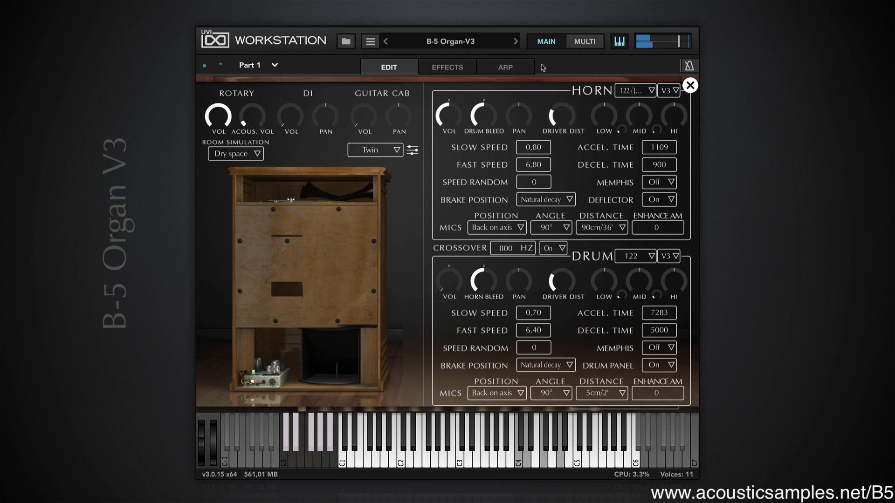
{"action": "left_click_drag", "start_coordinate": [562, 116], "coordinate": [539, 36]}
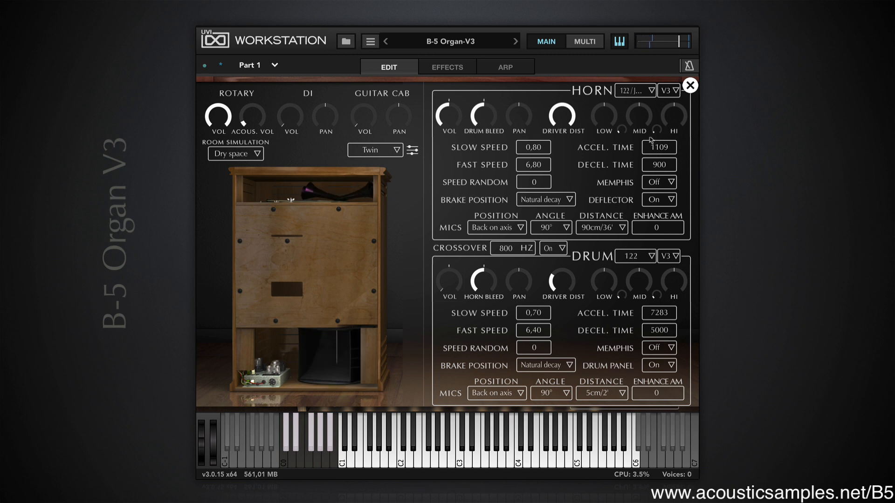
Switch the horn's speaker model to 122 / JBL 2482, to 147V3 and on to 3300V3
{"action": "left_click", "coordinate": [641, 92]}
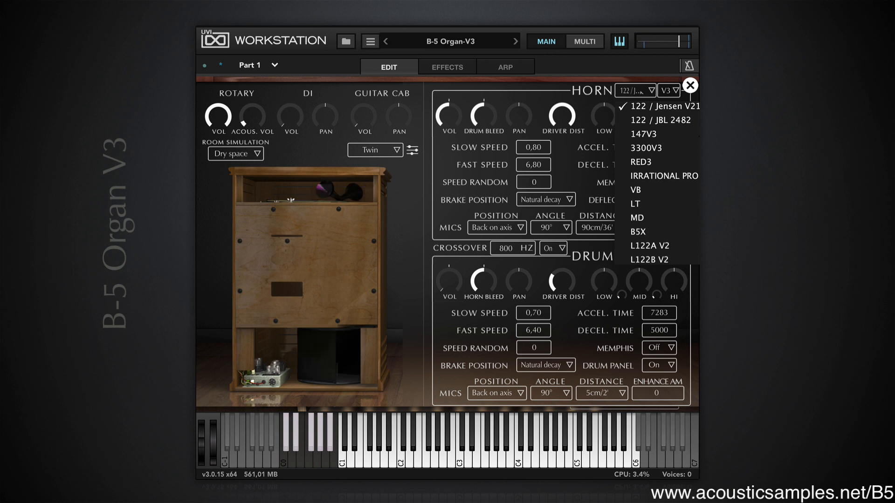
{"action": "left_click", "coordinate": [661, 119]}
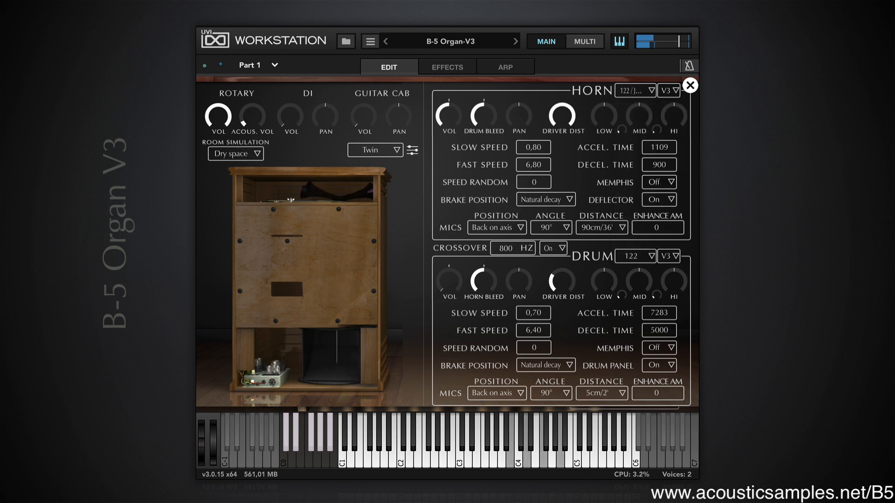
{"action": "left_click", "coordinate": [644, 90]}
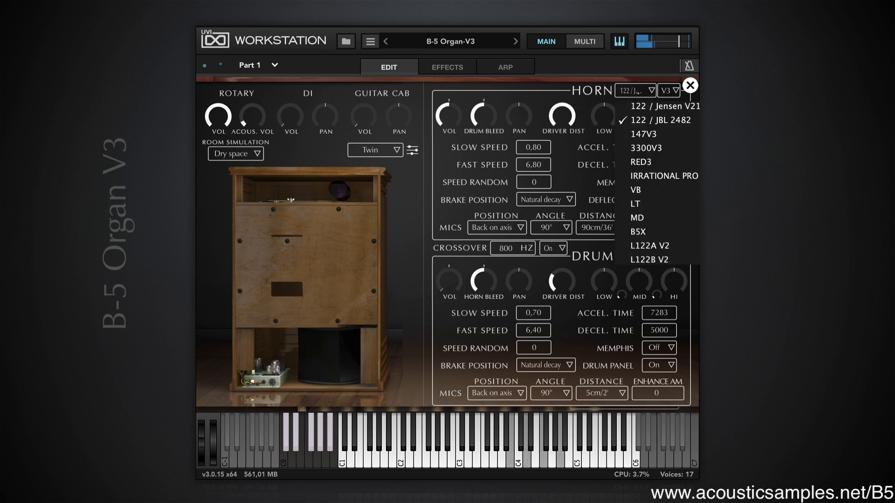
{"action": "left_click", "coordinate": [659, 137]}
{"action": "left_click", "coordinate": [643, 90]}
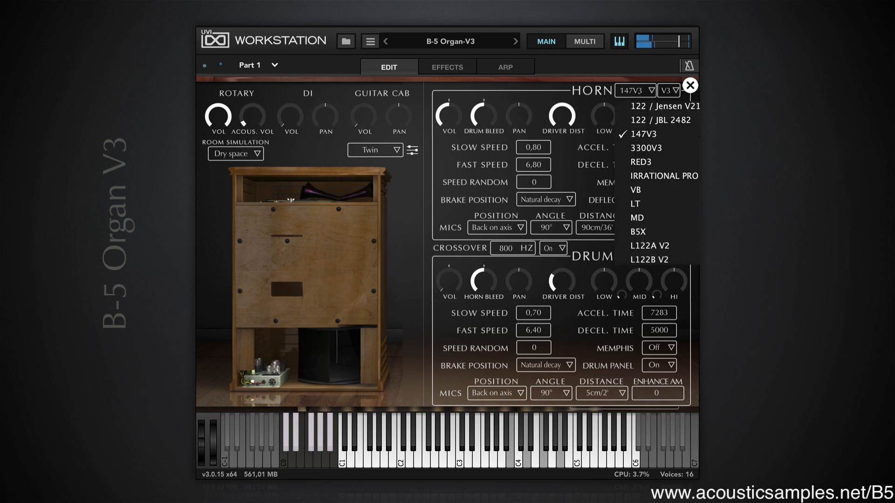
{"action": "left_click", "coordinate": [660, 149]}
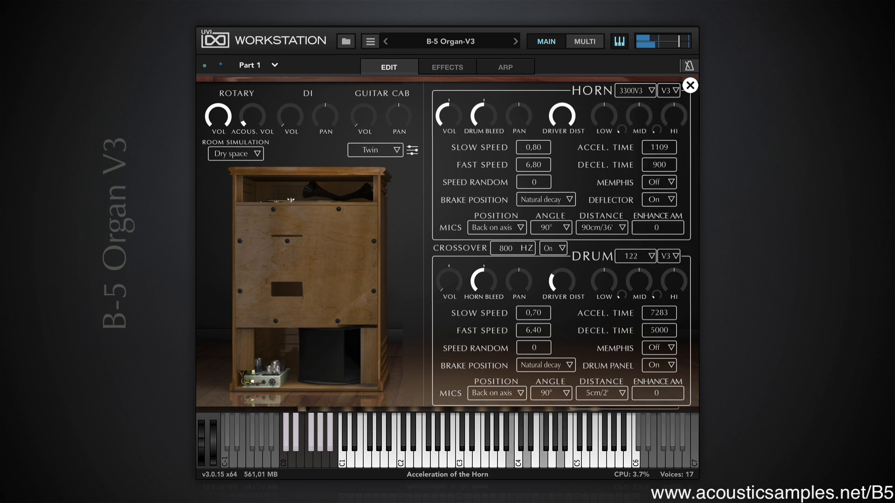
Set the horn's speaker model to L122A V2 and its speaker version to V2
{"action": "left_click", "coordinate": [643, 91]}
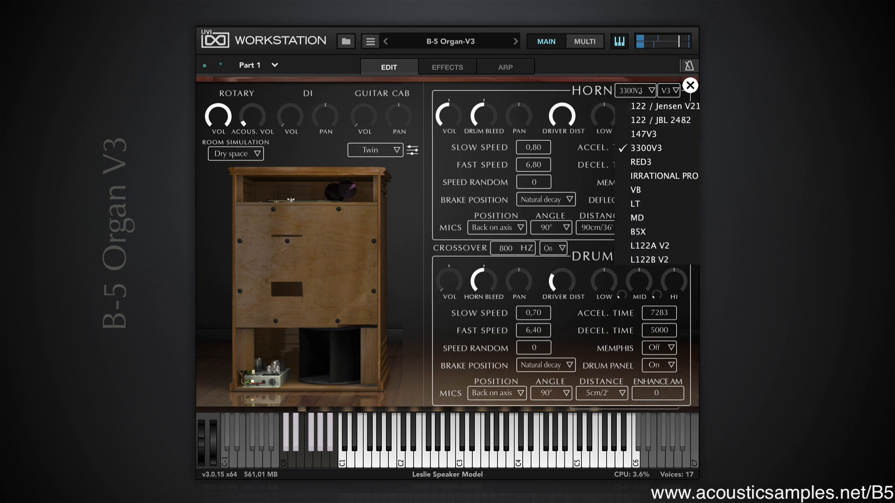
{"action": "left_click", "coordinate": [679, 247]}
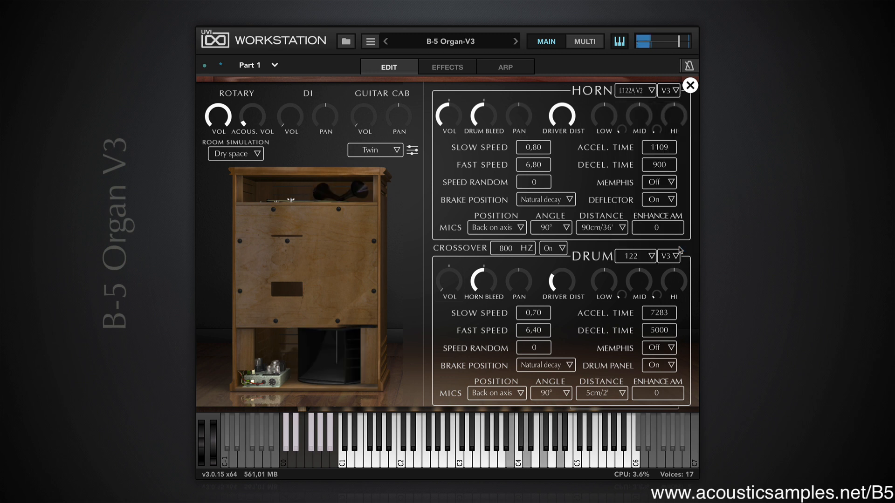
{"action": "left_click", "coordinate": [634, 91]}
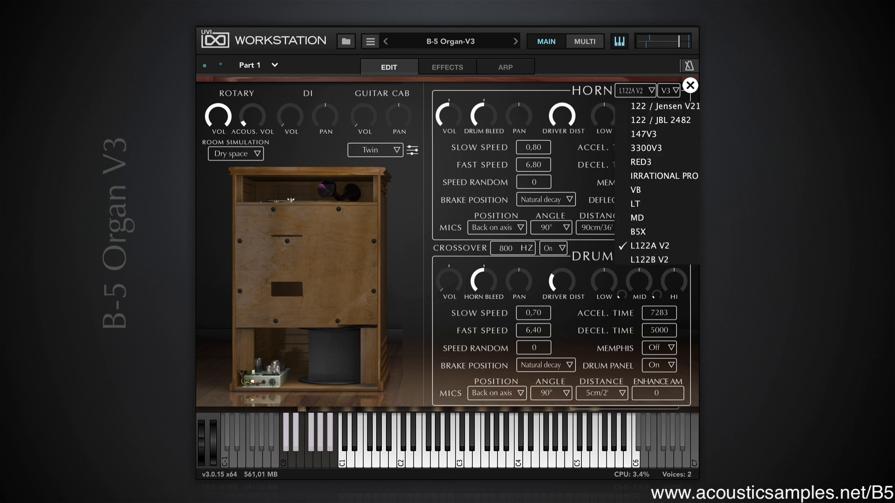
{"action": "left_click", "coordinate": [637, 78]}
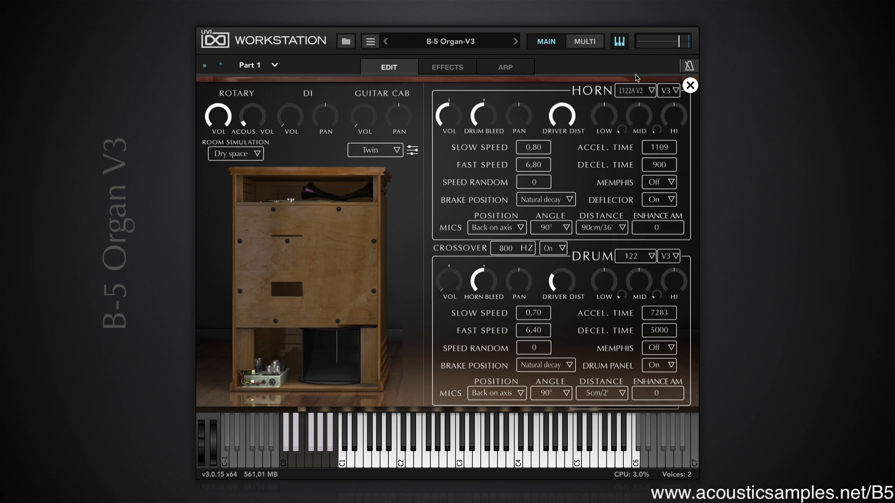
{"action": "left_click", "coordinate": [669, 90]}
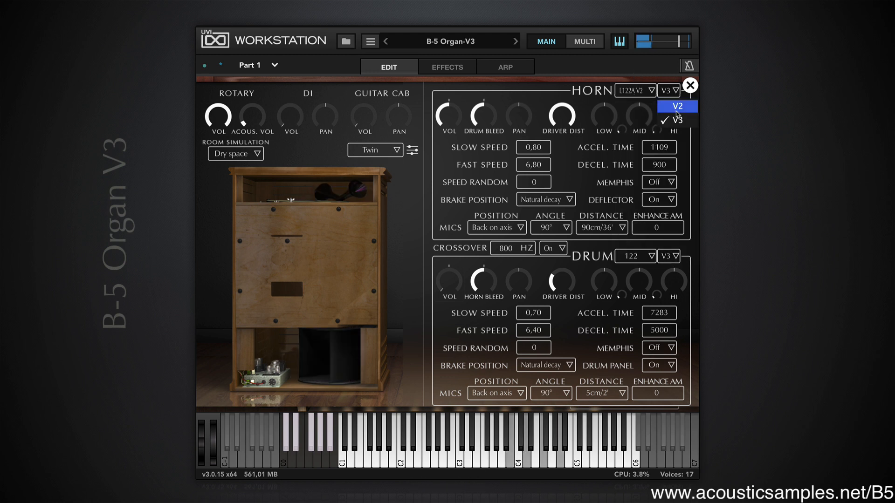
{"action": "left_click", "coordinate": [672, 104]}
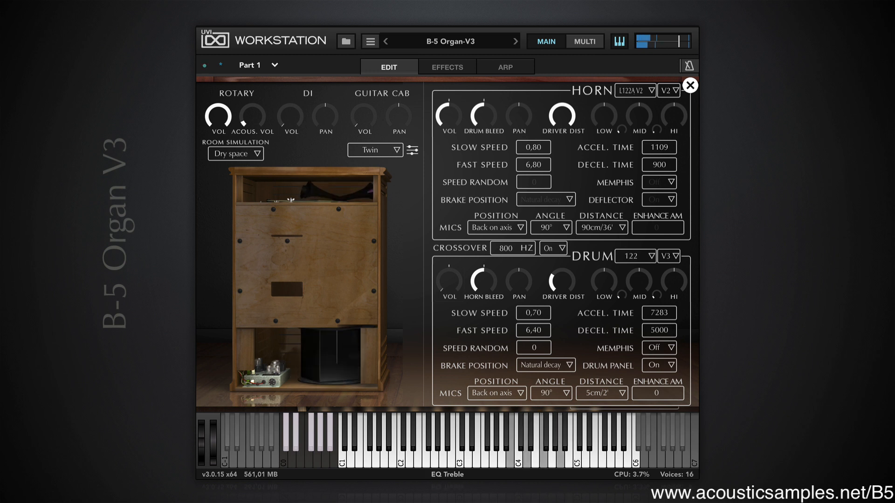
Return the horn's speaker model to a 122 model and its speaker version to V3
{"action": "left_click", "coordinate": [638, 92]}
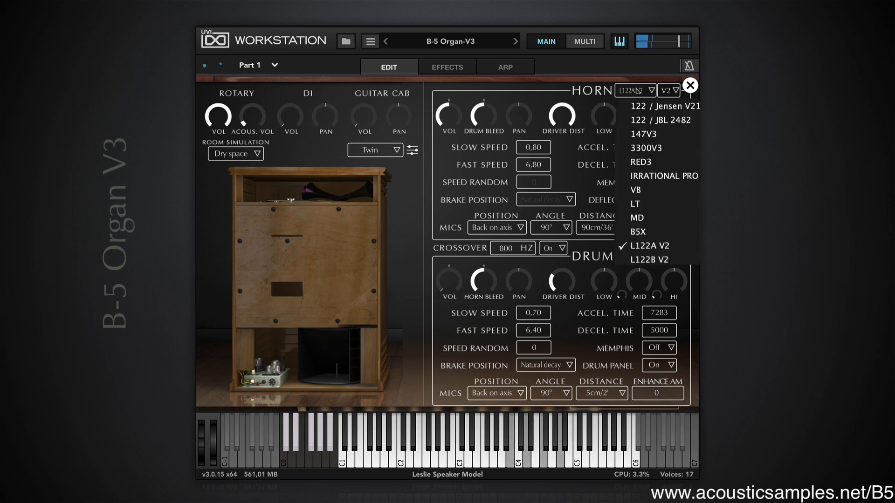
{"action": "left_click", "coordinate": [639, 93]}
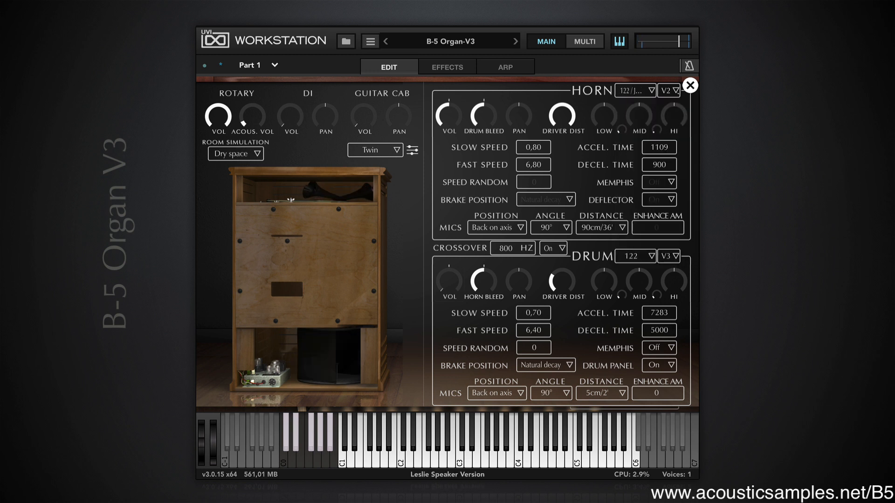
{"action": "left_click", "coordinate": [669, 91]}
{"action": "left_click", "coordinate": [669, 122]}
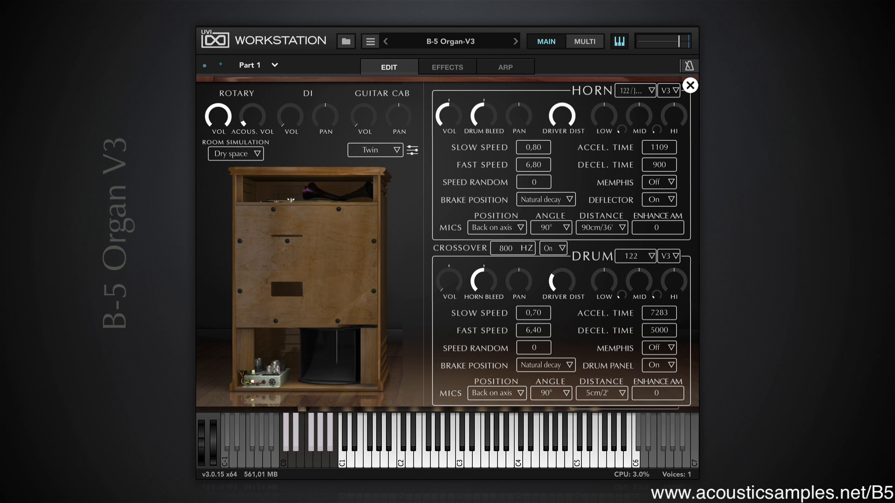
Raise the drum volume to its middle position and the DI volume to maximum
{"action": "left_click_drag", "start_coordinate": [451, 285], "coordinate": [452, 266]}
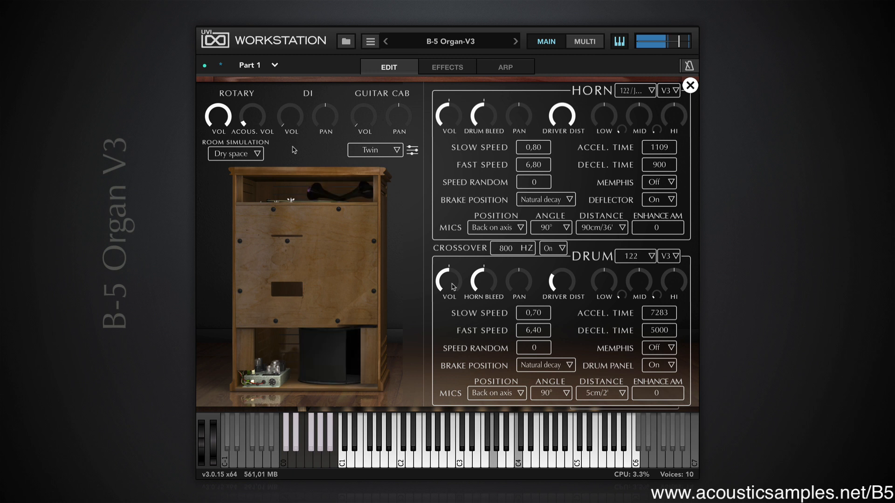
{"action": "left_click_drag", "start_coordinate": [291, 121], "coordinate": [291, 93]}
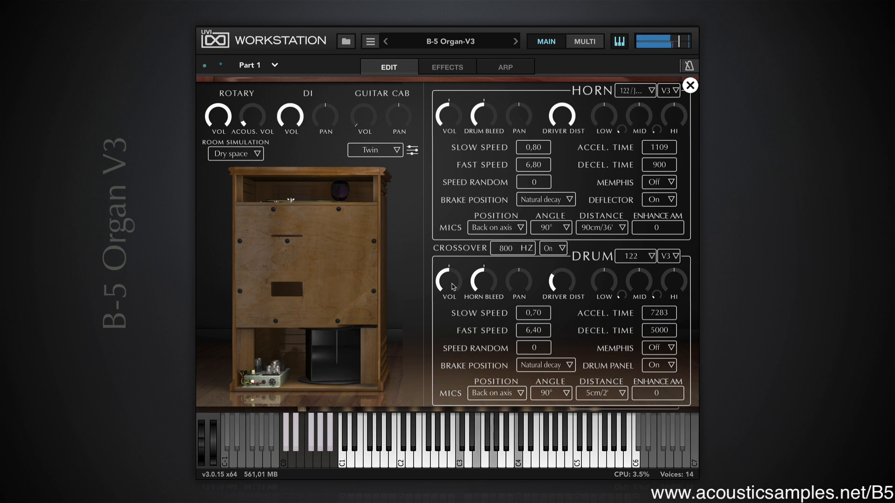
Turn the rotary volume fully down and back up, and replace the DI signal with the guitar cab at maximum volume
{"action": "left_click_drag", "start_coordinate": [218, 115], "coordinate": [219, 145]}
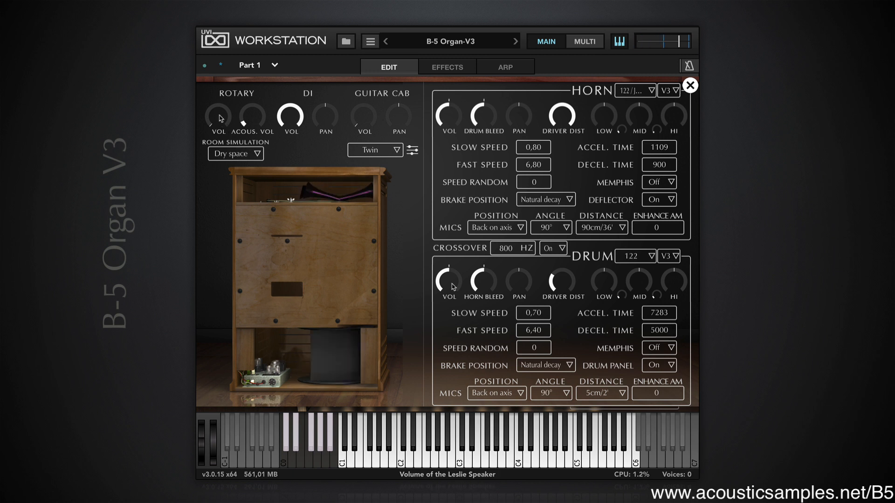
{"action": "left_click_drag", "start_coordinate": [218, 116], "coordinate": [219, 88]}
{"action": "left_click_drag", "start_coordinate": [363, 117], "coordinate": [364, 89]}
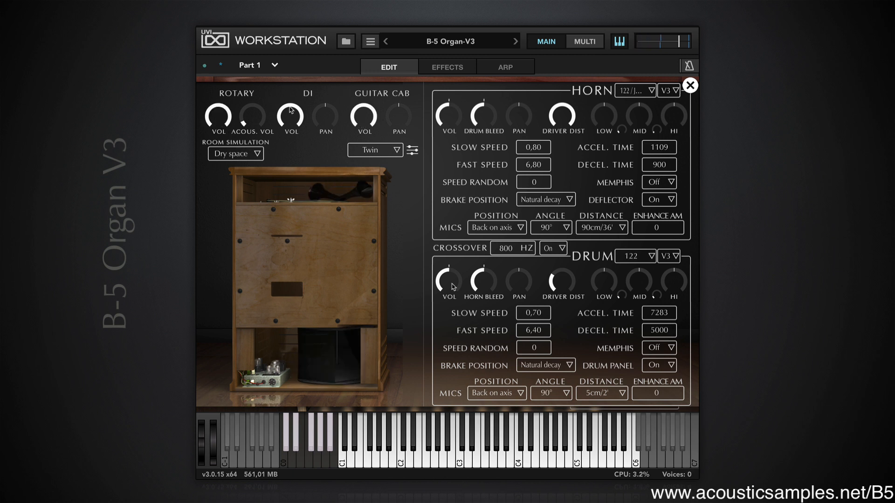
{"action": "left_click_drag", "start_coordinate": [291, 110], "coordinate": [291, 139]}
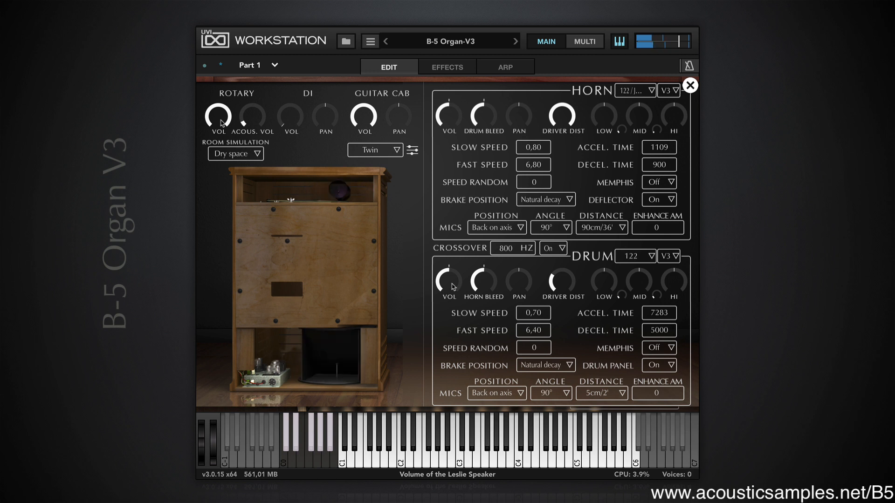
Raise the guitar cab amp's input gain to maximum, lower it again and close the amp settings
{"action": "left_click", "coordinate": [412, 150]}
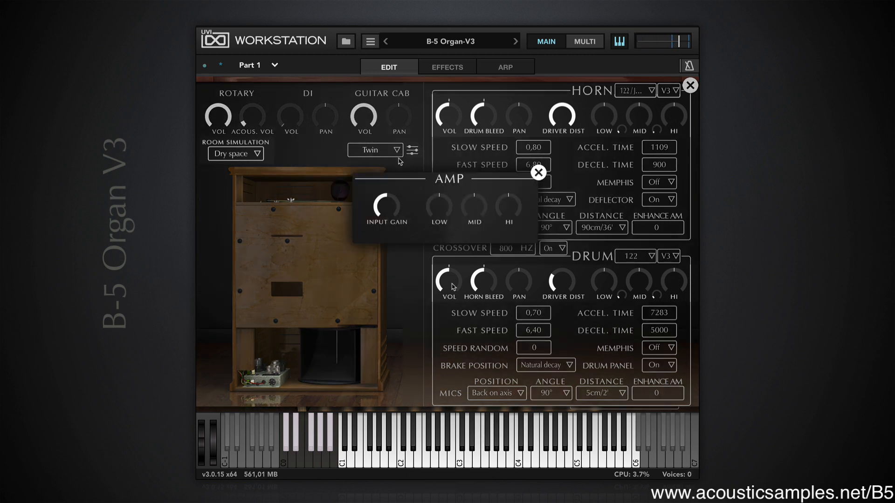
{"action": "left_click_drag", "start_coordinate": [410, 200], "coordinate": [380, 146]}
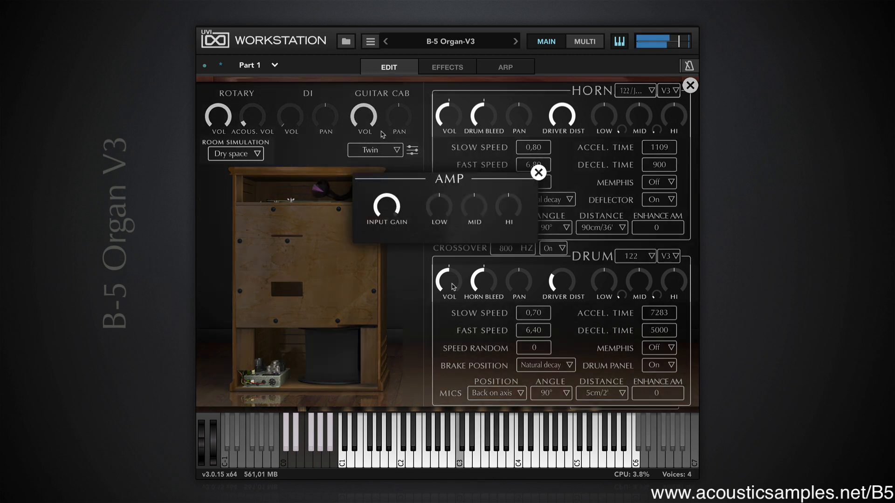
{"action": "left_click_drag", "start_coordinate": [387, 205], "coordinate": [404, 242]}
{"action": "left_click", "coordinate": [539, 173]}
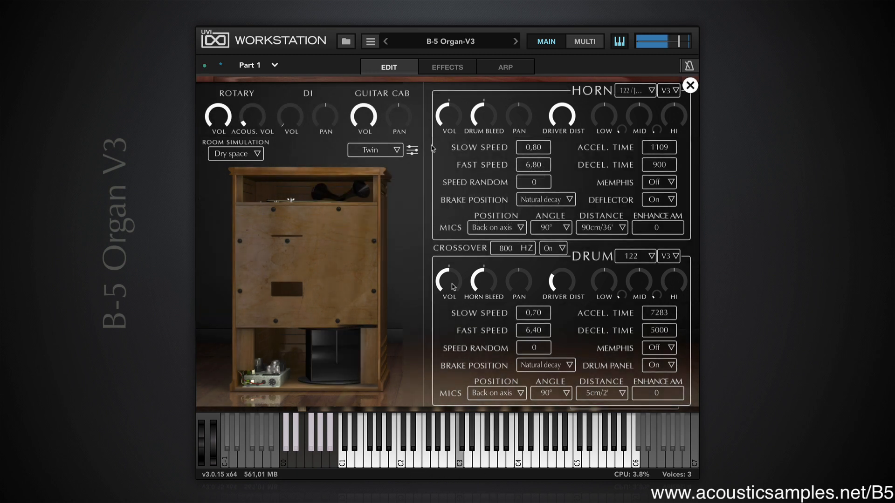
Switch the guitar cab model through Bassman, 1960a and PPC412 to AC 30
{"action": "left_click", "coordinate": [373, 150]}
{"action": "left_click", "coordinate": [373, 178]}
{"action": "left_click", "coordinate": [372, 149]}
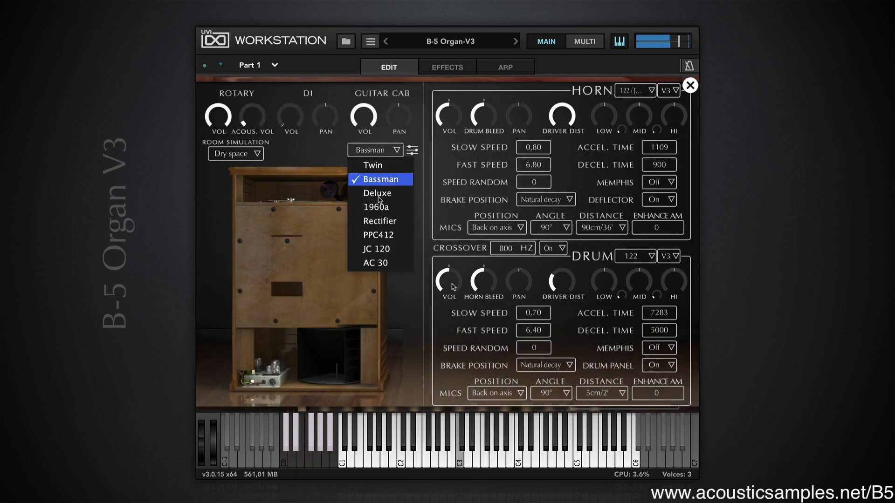
{"action": "left_click", "coordinate": [374, 206]}
{"action": "left_click", "coordinate": [375, 149]}
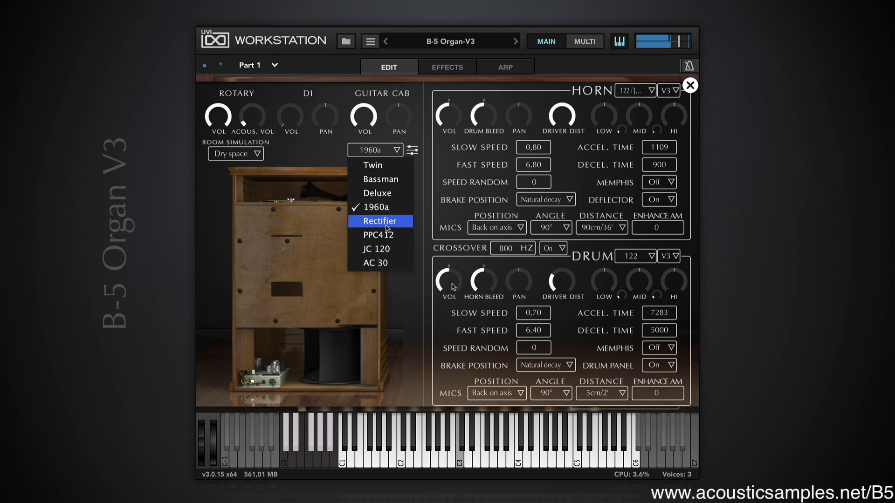
{"action": "left_click", "coordinate": [386, 235]}
{"action": "left_click", "coordinate": [378, 151]}
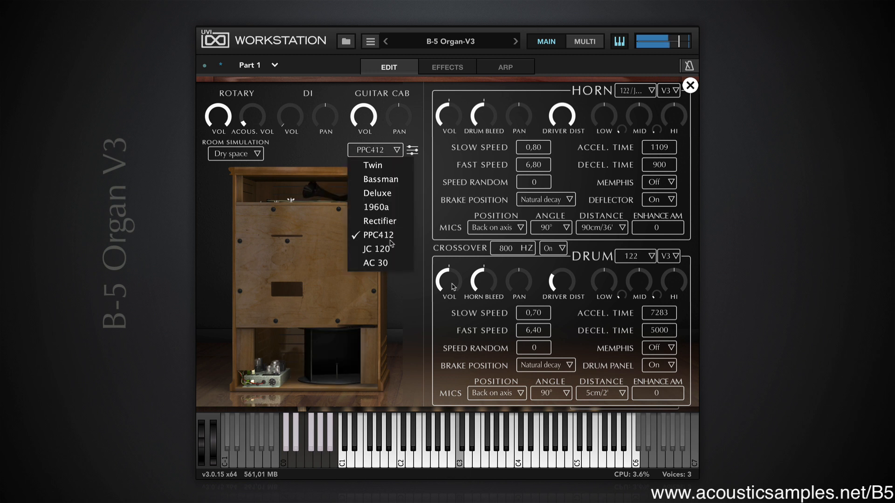
{"action": "left_click", "coordinate": [397, 263]}
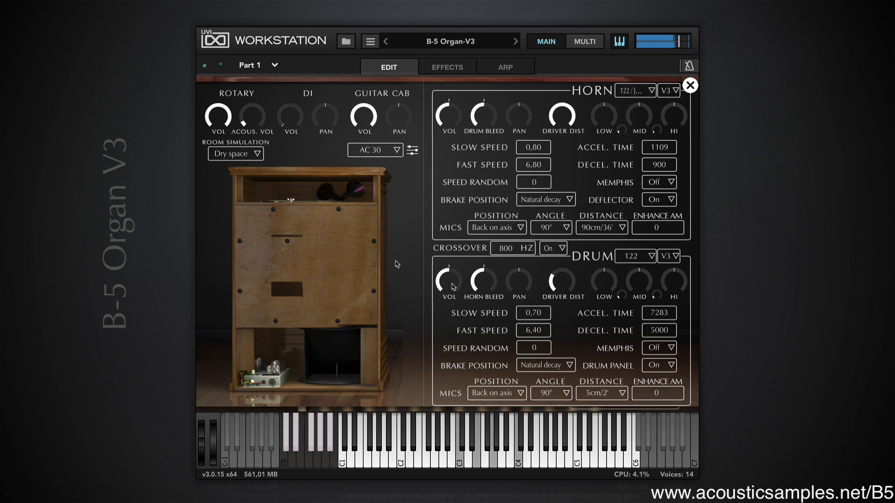
Turn the rotary volume fully down and set the guitar cab model to Twin
{"action": "left_click_drag", "start_coordinate": [218, 118], "coordinate": [280, 367]}
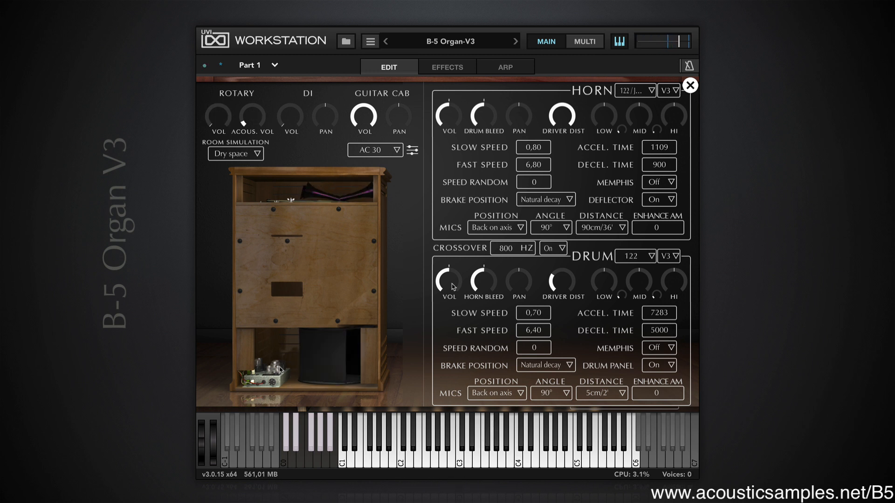
{"action": "left_click", "coordinate": [376, 150]}
{"action": "left_click", "coordinate": [384, 165]}
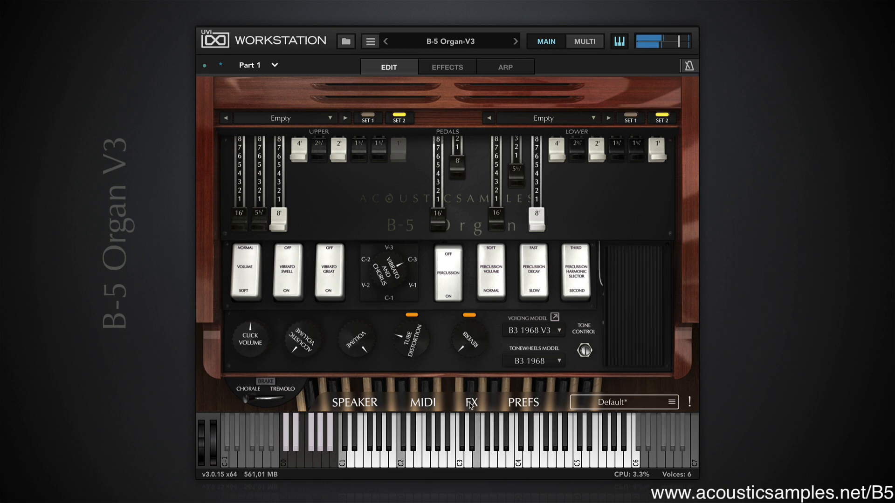
Open the organ's effects pedalboard and switch the Chorus pedal on and back off
{"action": "left_click", "coordinate": [472, 402]}
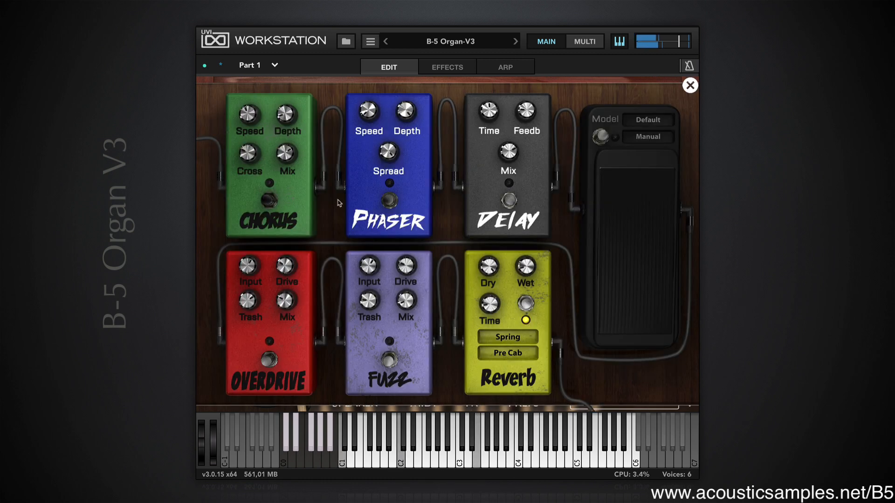
{"action": "left_click", "coordinate": [268, 200]}
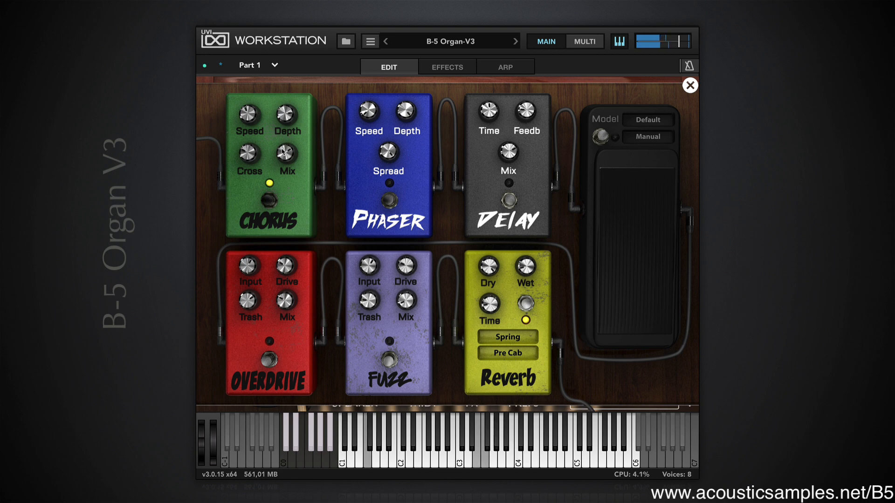
{"action": "left_click", "coordinate": [269, 200]}
Switch the Phaser pedal on and back off, and do the same with the Delay pedal
{"action": "left_click", "coordinate": [388, 201]}
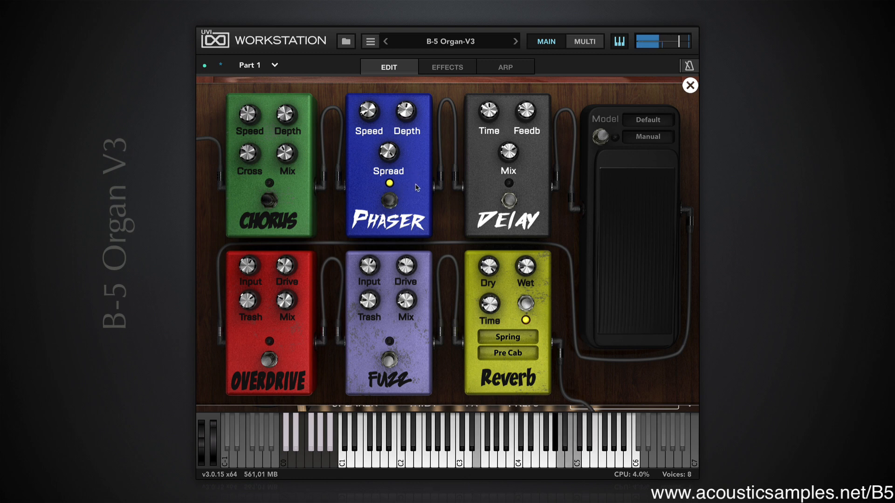
{"action": "left_click", "coordinate": [390, 201]}
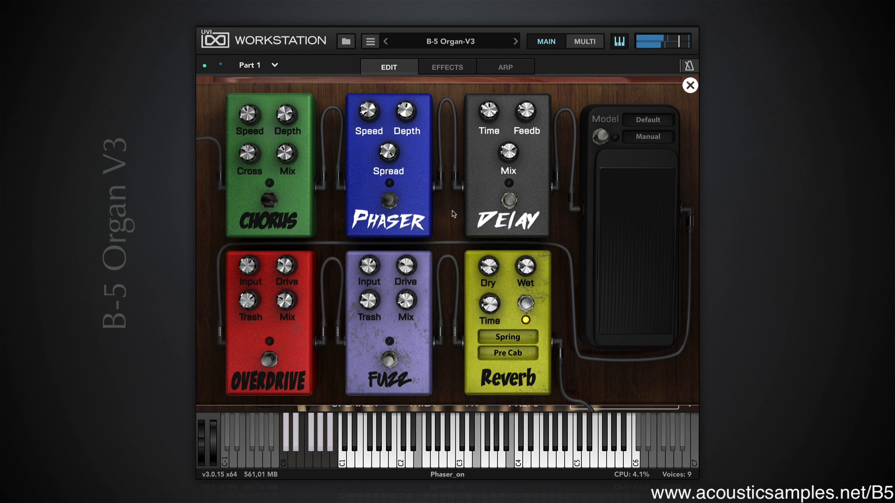
{"action": "left_click", "coordinate": [504, 205]}
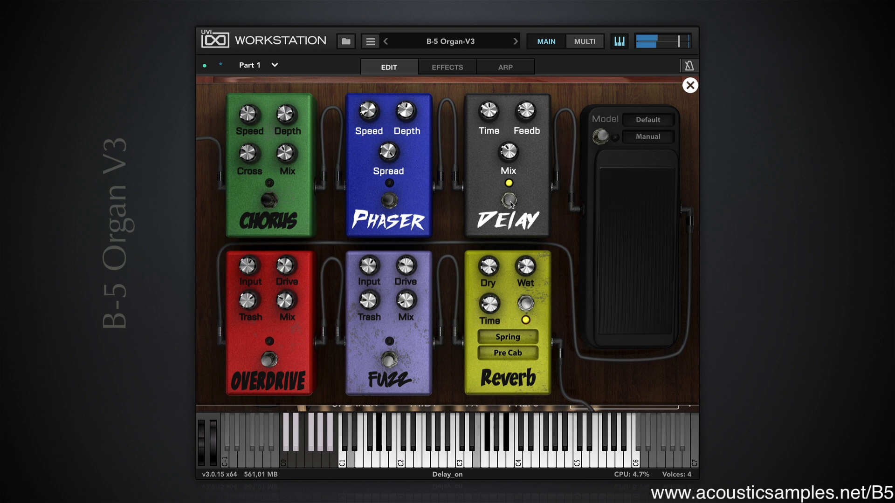
{"action": "left_click", "coordinate": [509, 200]}
Switch on the wah pedal with the Default model in Manual mode and rock its treadle
{"action": "left_click", "coordinate": [637, 195]}
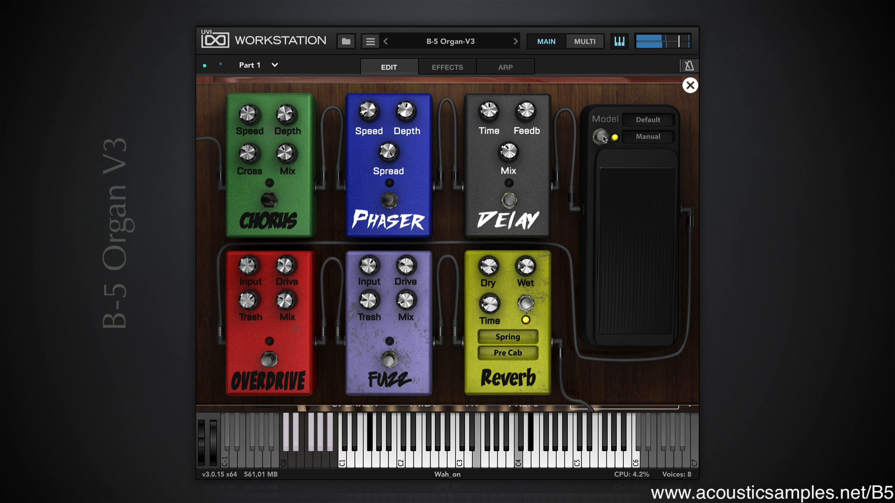
{"action": "mouse_move", "coordinate": [629, 209]}
{"action": "left_mouse_down"}
{"action": "mouse_move", "coordinate": [631, 183]}
{"action": "mouse_move", "coordinate": [623, 220]}
{"action": "mouse_move", "coordinate": [630, 140]}
{"action": "mouse_move", "coordinate": [625, 189]}
{"action": "mouse_move", "coordinate": [633, 245]}
{"action": "mouse_move", "coordinate": [635, 206]}
{"action": "left_mouse_up"}
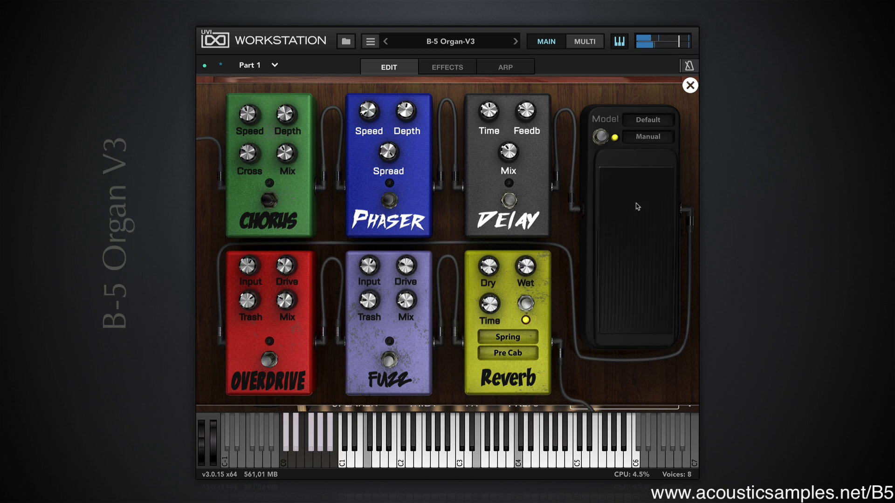
Set the wah pedal to Auto mode, and switch the Overdrive pedal on and back off
{"action": "left_click", "coordinate": [647, 136]}
{"action": "left_click", "coordinate": [646, 158]}
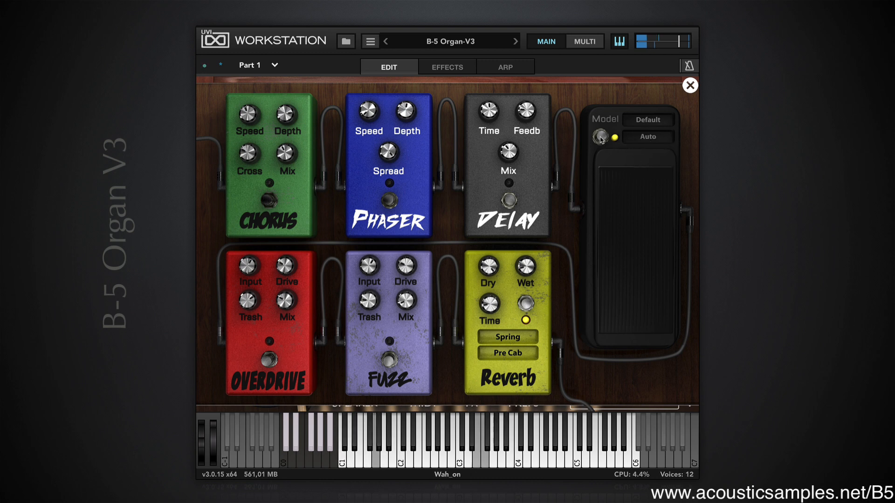
{"action": "left_click", "coordinate": [270, 360]}
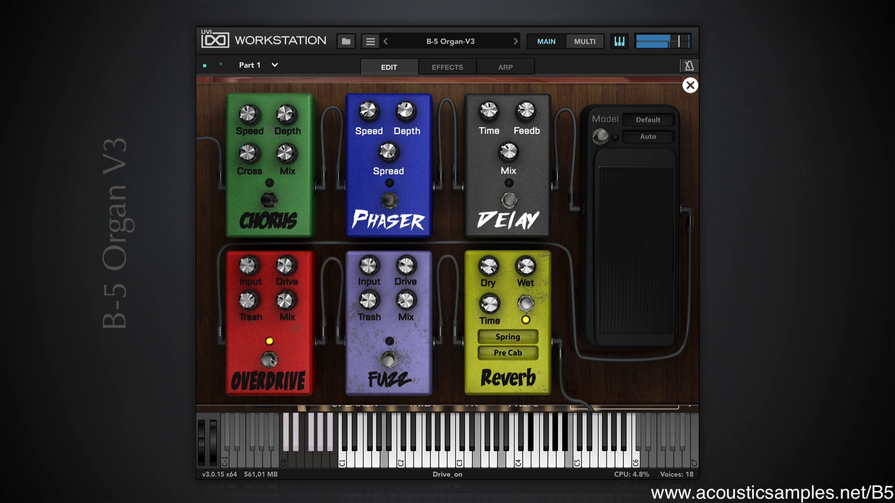
{"action": "left_click", "coordinate": [270, 360]}
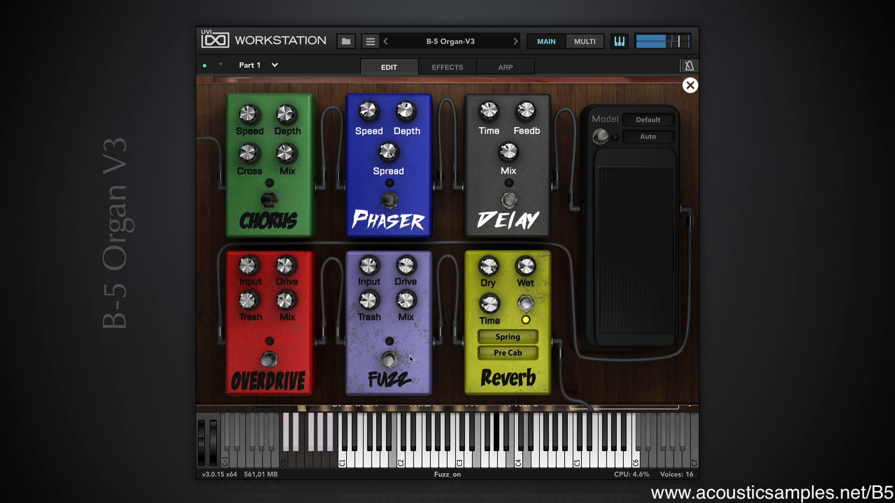
Switch the Fuzz pedal on and back off, and choose a reverb type on the Reverb pedal
{"action": "left_click", "coordinate": [390, 360]}
{"action": "left_click", "coordinate": [390, 360]}
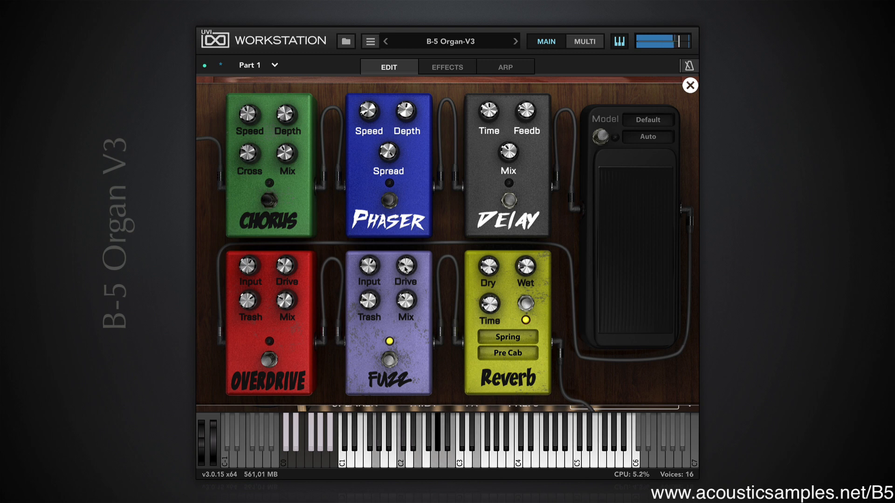
{"action": "left_click", "coordinate": [390, 360]}
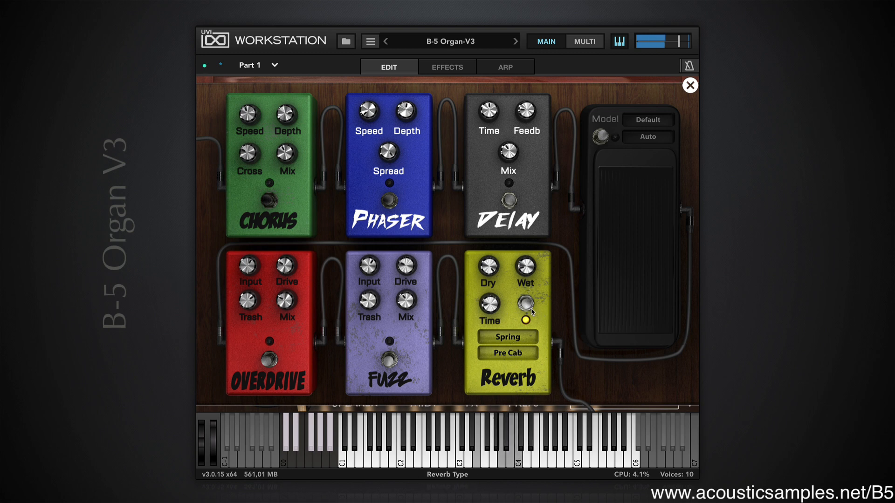
{"action": "left_click", "coordinate": [516, 340]}
{"action": "left_click", "coordinate": [512, 366]}
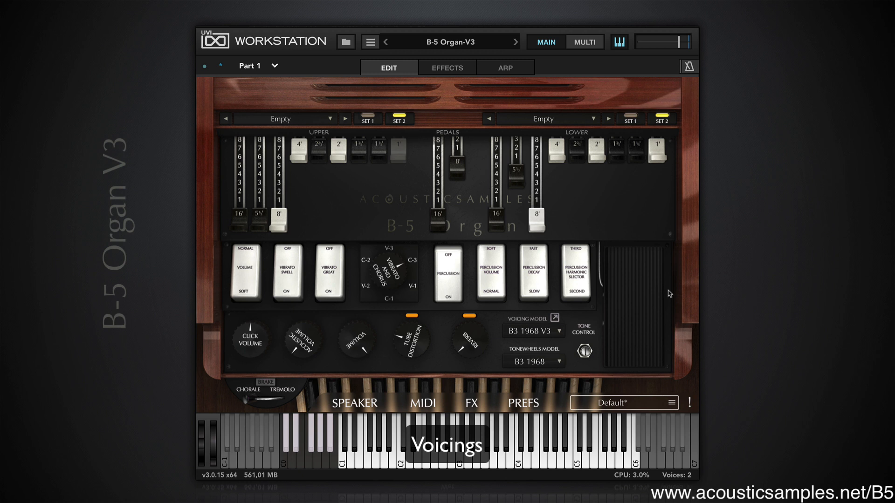
Open the voicing editor and browse the V3 voicing model categories, including the B5V2 models, early models, A100, B3 and C3
{"action": "left_click", "coordinate": [555, 318]}
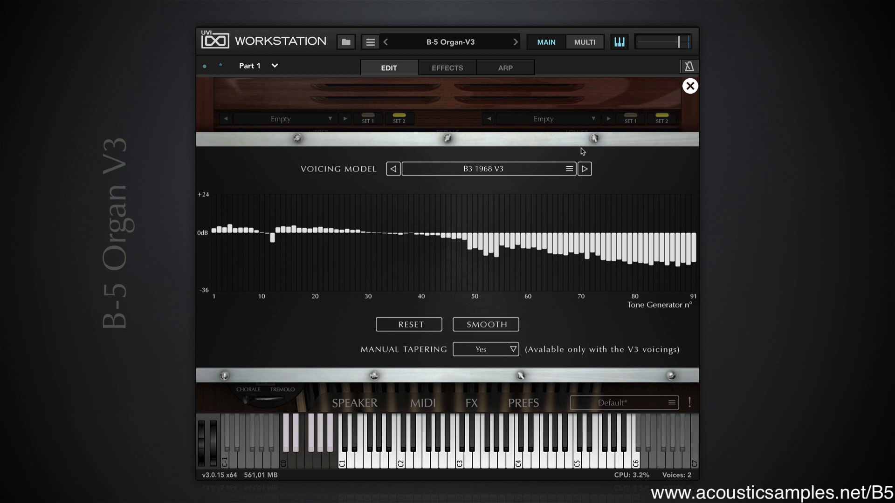
{"action": "left_click", "coordinate": [497, 169]}
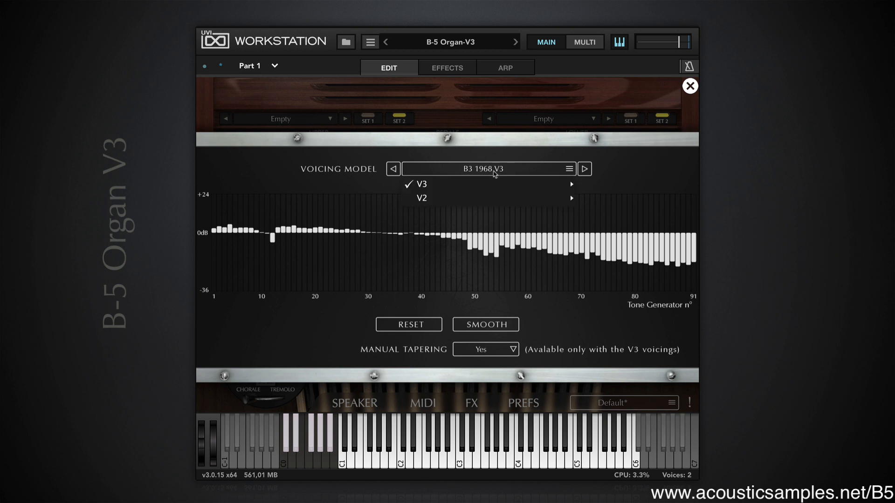
{"action": "mouse_move", "coordinate": [495, 185]}
{"action": "mouse_move", "coordinate": [624, 186]}
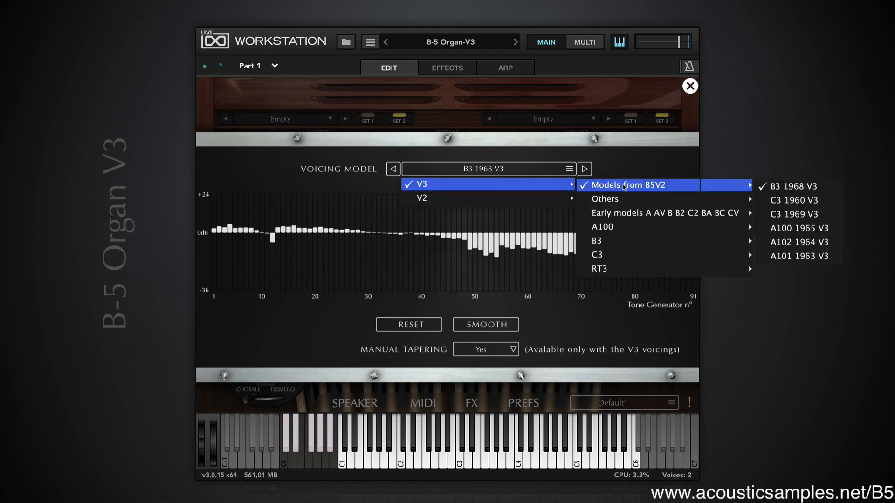
{"action": "mouse_move", "coordinate": [636, 204]}
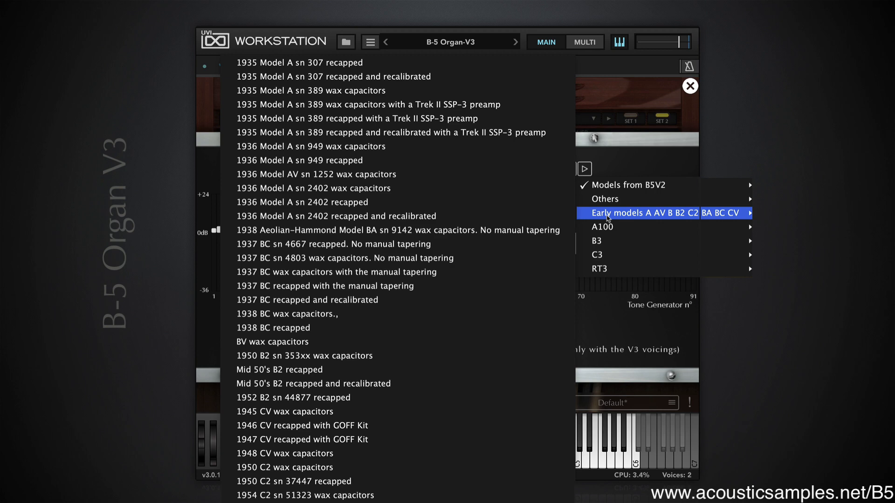
{"action": "mouse_move", "coordinate": [612, 247]}
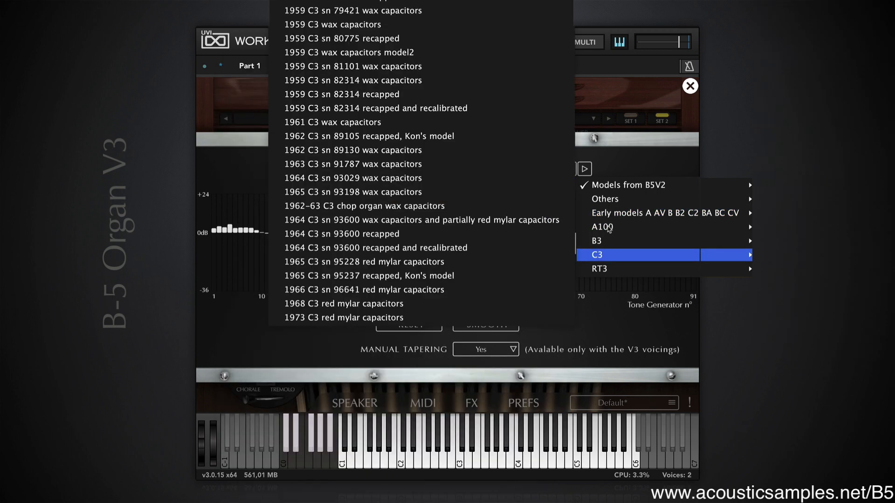
{"action": "mouse_move", "coordinate": [609, 229]}
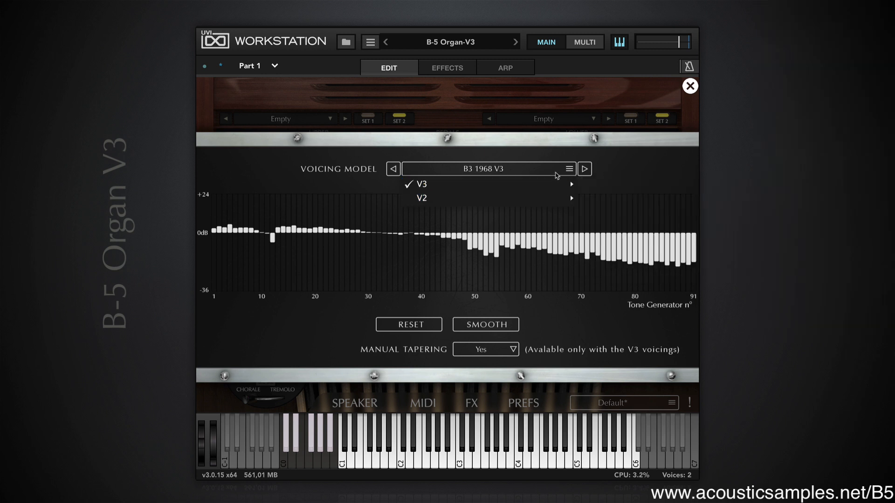
{"action": "mouse_move", "coordinate": [558, 185]}
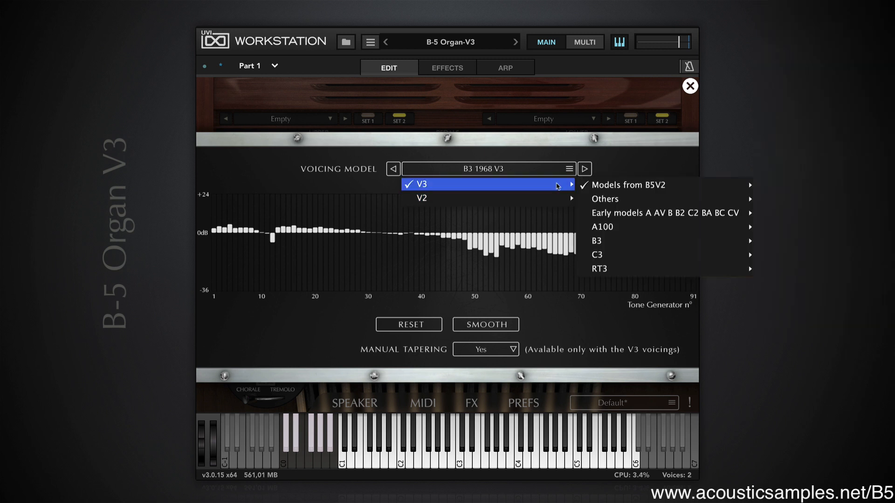
{"action": "mouse_move", "coordinate": [624, 242]}
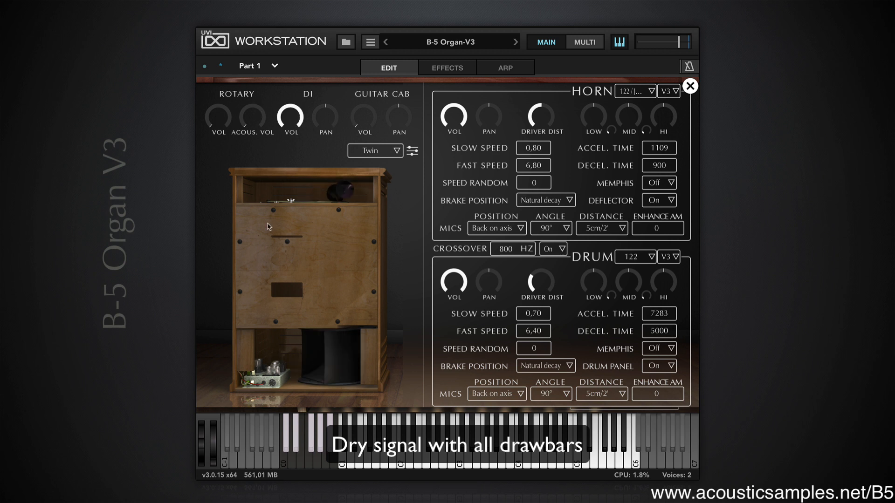
Close the speaker settings and pull the upper manual's 4' to 1' drawbars fully out so that all upper drawbars are at 8
{"action": "left_click", "coordinate": [690, 85]}
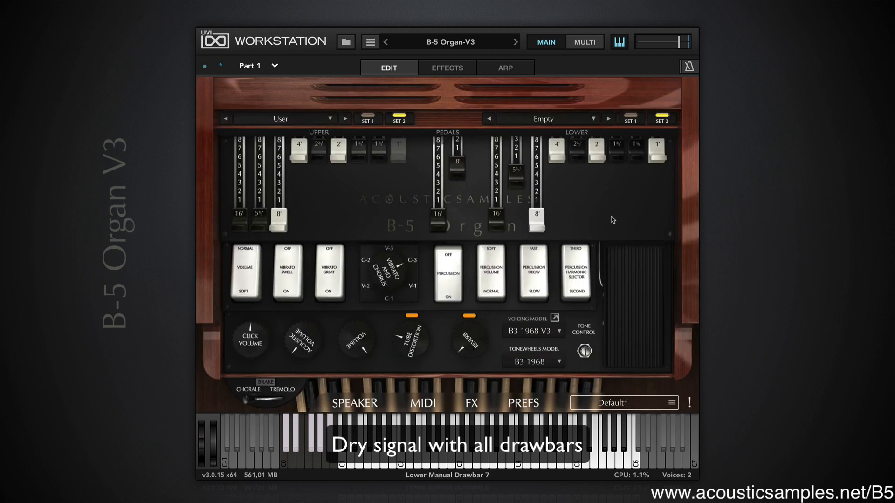
{"action": "left_click", "coordinate": [300, 152]}
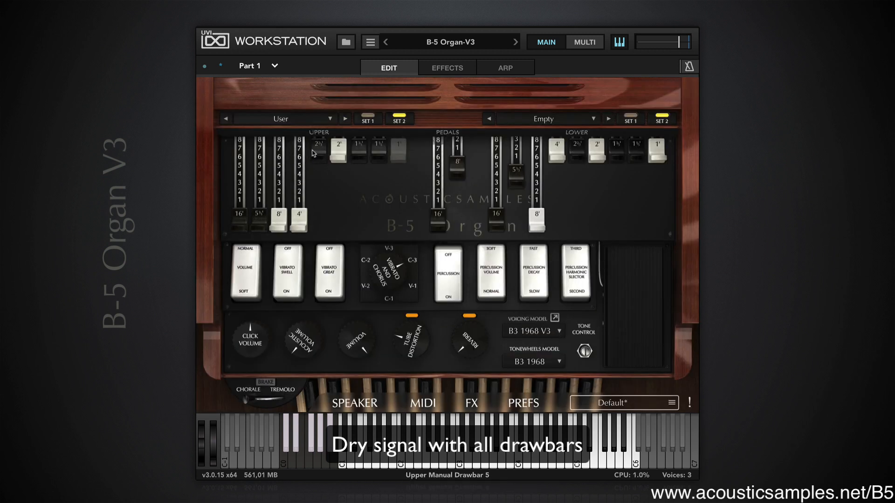
{"action": "left_click", "coordinate": [319, 151]}
{"action": "left_click", "coordinate": [339, 152]}
{"action": "left_click", "coordinate": [359, 152]}
{"action": "left_click", "coordinate": [379, 151]}
{"action": "left_click", "coordinate": [398, 151]}
Switch off the organ's percussion, reverb and tube distortion for a dry signal
{"action": "left_click", "coordinate": [445, 261]}
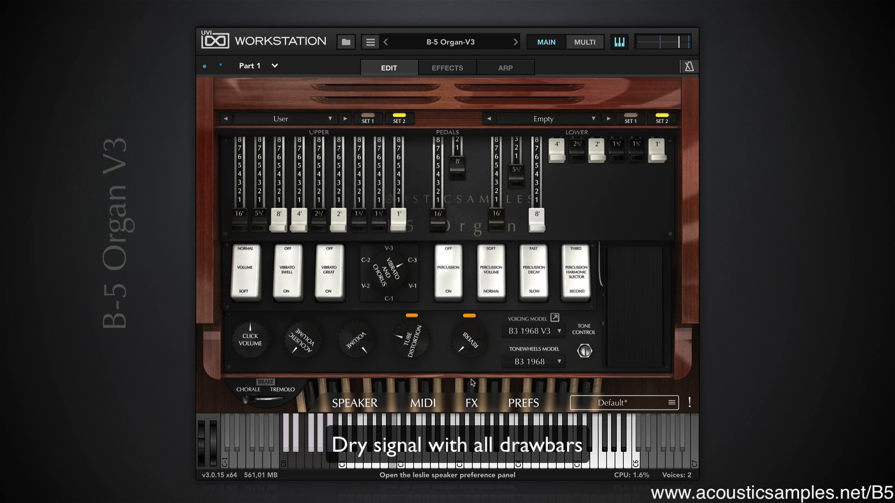
{"action": "left_click", "coordinate": [463, 316]}
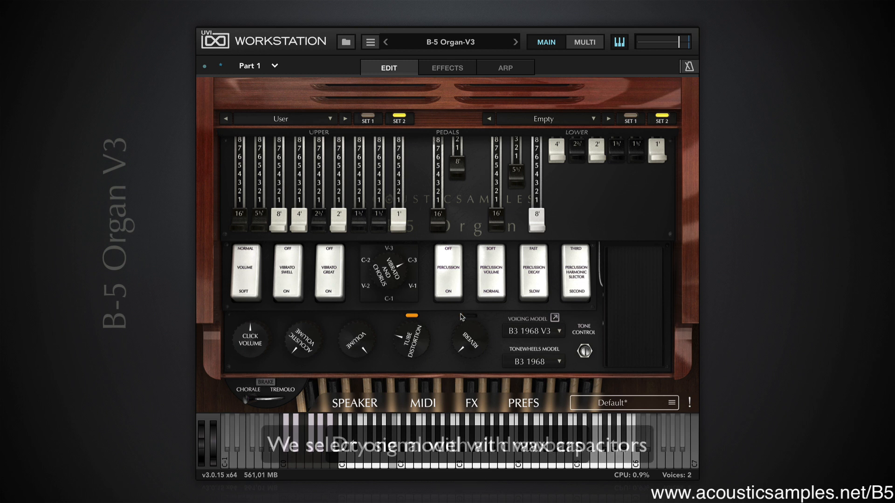
{"action": "left_click", "coordinate": [411, 315]}
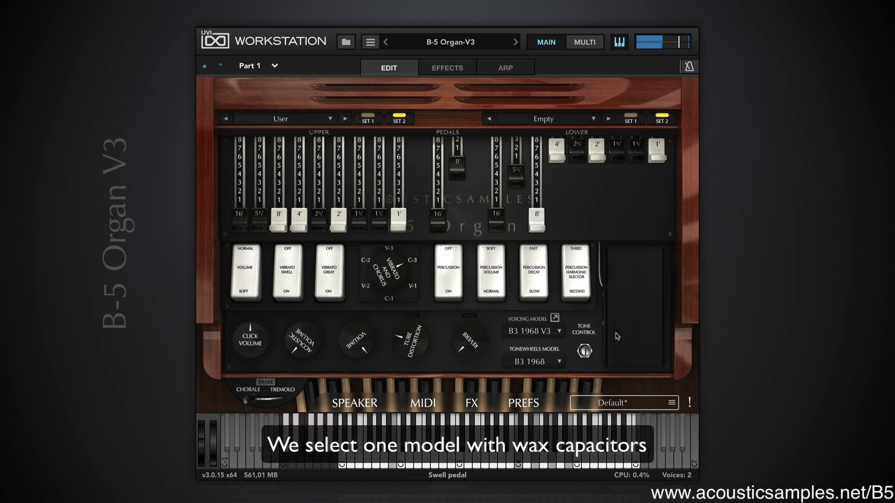
Open the voicing editor and select the V3 A100 voicing model 1964 A100 sn 37805 (UK model) wax capacitors
{"action": "left_click", "coordinate": [554, 317]}
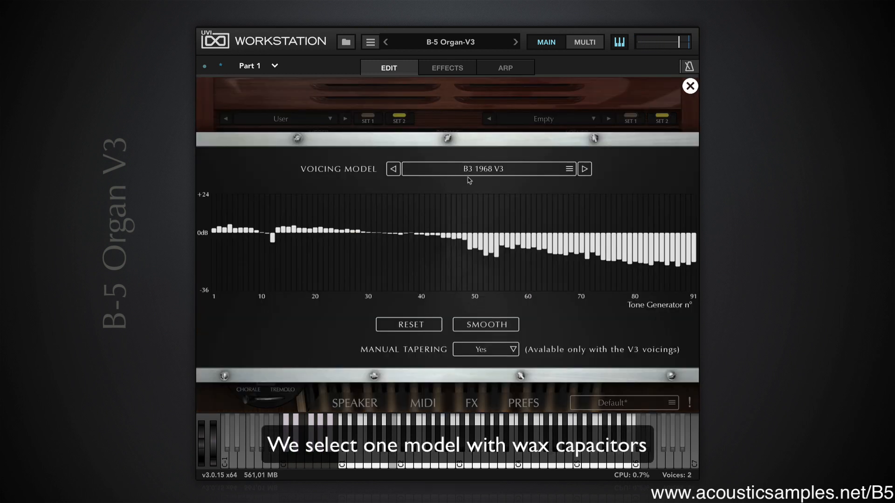
{"action": "left_click", "coordinate": [489, 172]}
{"action": "mouse_move", "coordinate": [486, 189]}
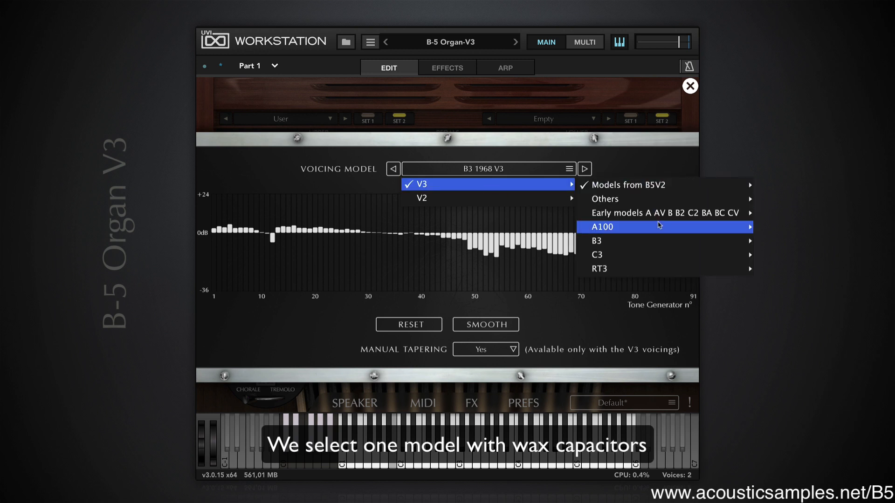
{"action": "mouse_move", "coordinate": [660, 226]}
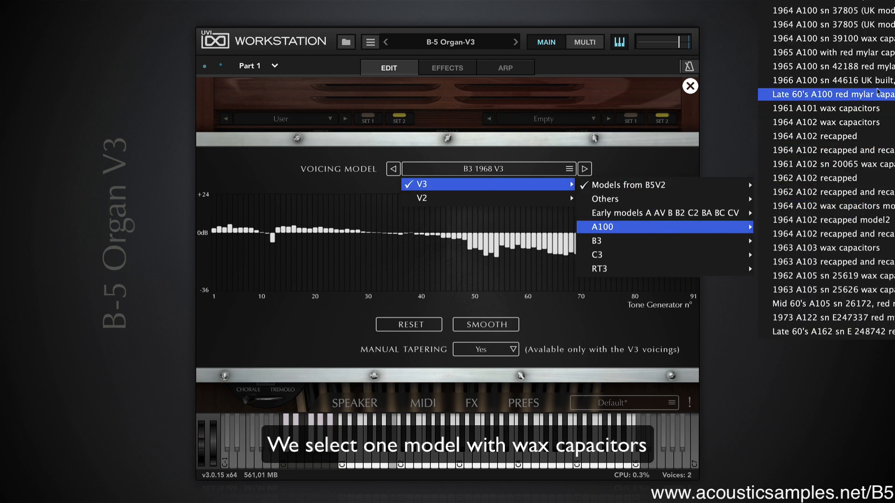
{"action": "left_click", "coordinate": [863, 2]}
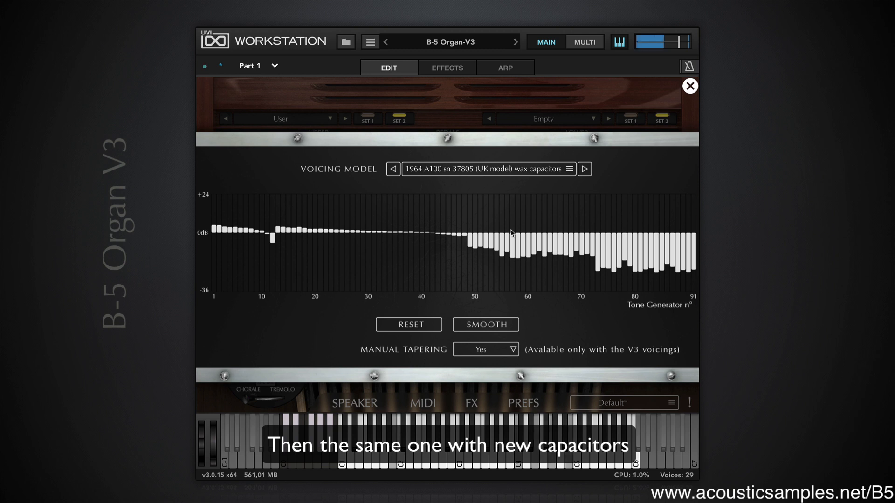
Change the voicing model to 1964 A100 sn 37805 (UK model) recapped
{"action": "left_click", "coordinate": [533, 170]}
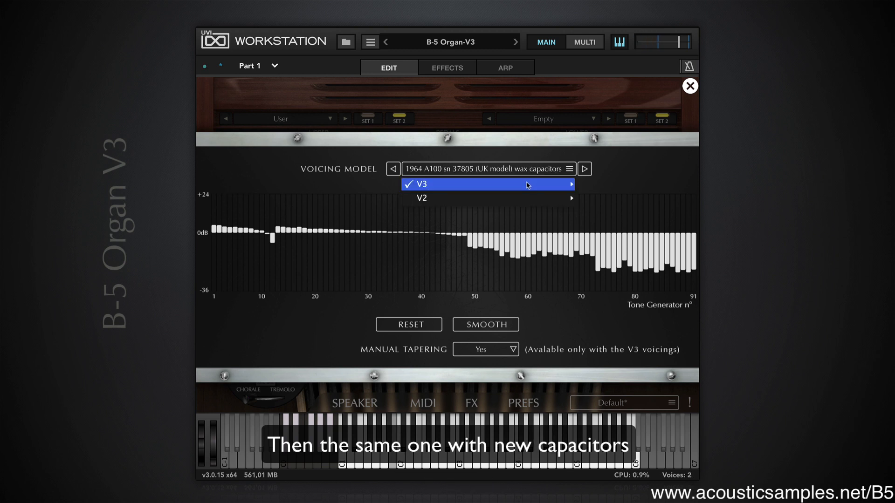
{"action": "mouse_move", "coordinate": [560, 185]}
{"action": "mouse_move", "coordinate": [676, 228]}
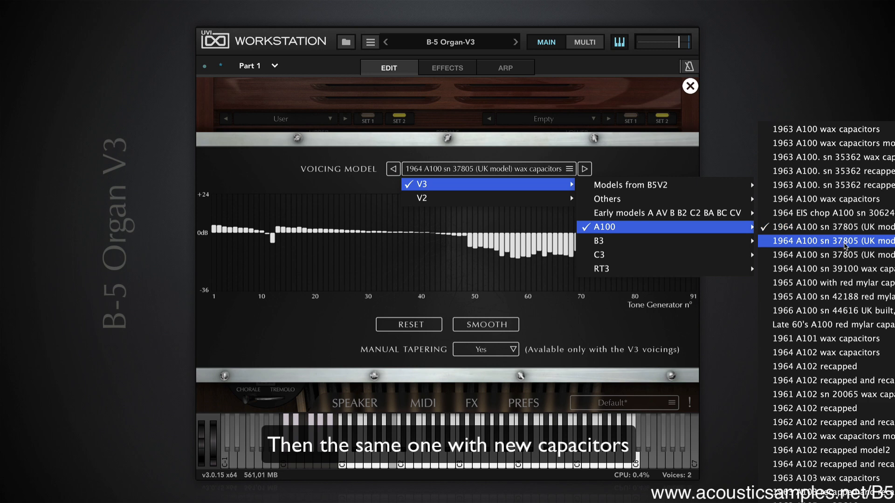
{"action": "left_click", "coordinate": [816, 241]}
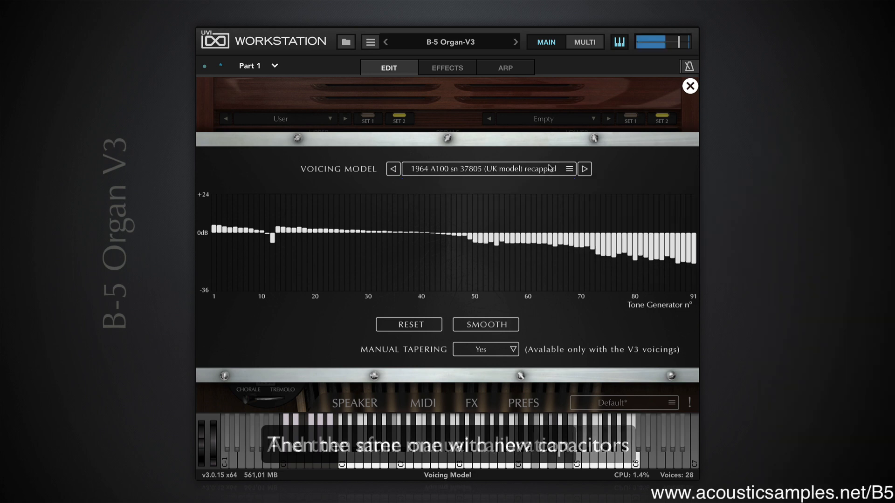
Change the voicing model to the manually calibrated version of the same 1964 A100 sn 37805 (UK model)
{"action": "left_click", "coordinate": [522, 169]}
{"action": "mouse_move", "coordinate": [521, 189]}
{"action": "mouse_move", "coordinate": [606, 227]}
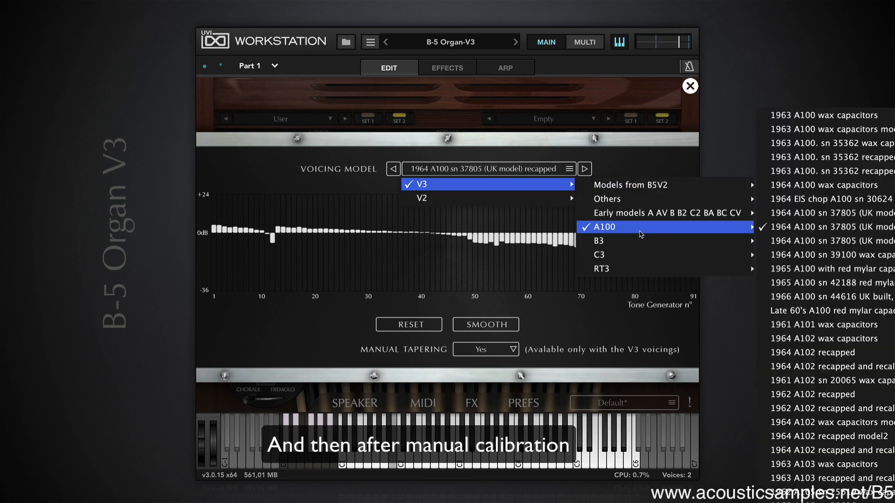
{"action": "left_click", "coordinate": [820, 242]}
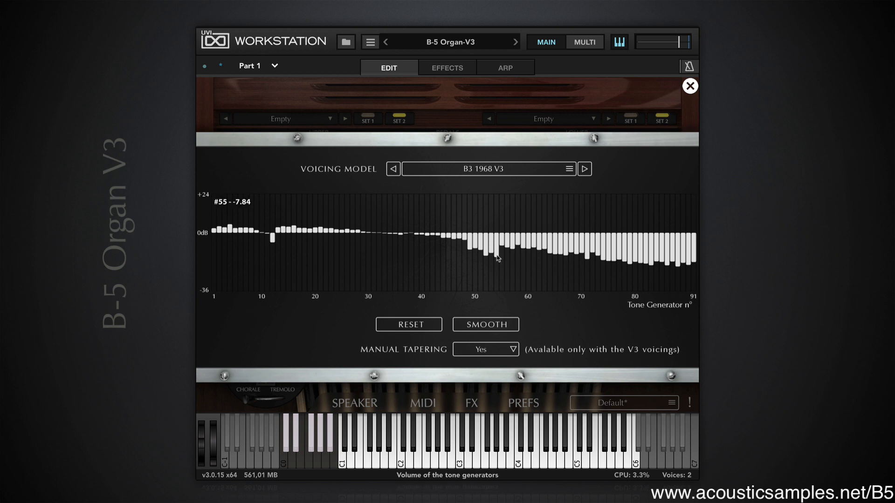
Even out the levels of the upper tone generators, up to number 91, in the B3 1968 V3 voicing
{"action": "mouse_move", "coordinate": [501, 245]}
{"action": "left_mouse_down"}
{"action": "mouse_move", "coordinate": [468, 248]}
{"action": "mouse_move", "coordinate": [691, 265]}
{"action": "left_mouse_up"}
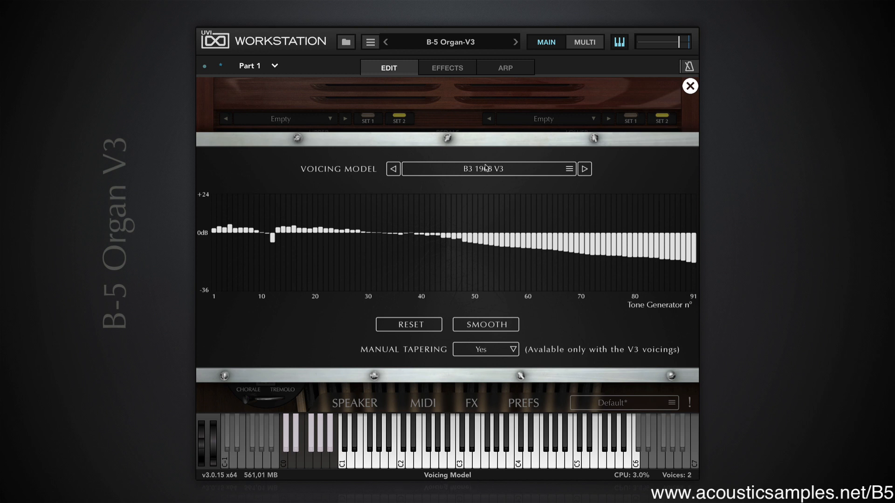
Advance through the voicing models to 1935 Model A sn 389 wax capacitors and even out the levels of its upper tone generators
{"action": "left_click", "coordinate": [583, 168]}
{"action": "left_click", "coordinate": [583, 168]}
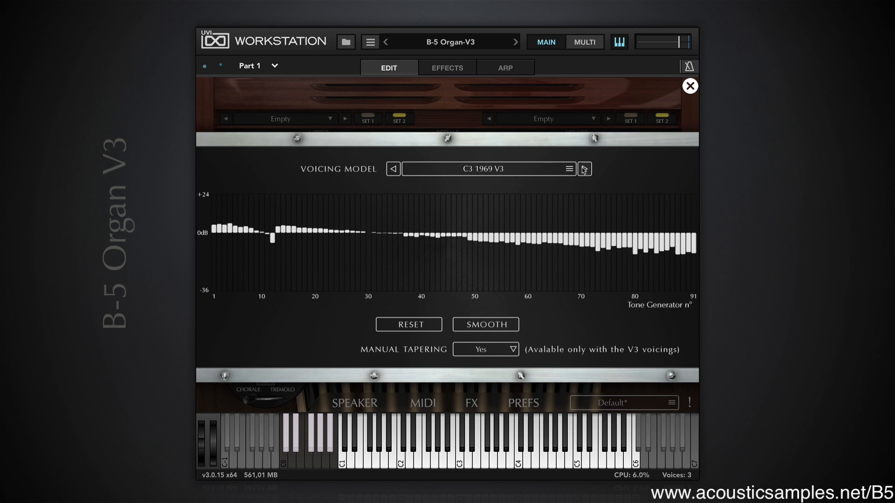
{"action": "left_click", "coordinate": [582, 169]}
{"action": "left_click", "coordinate": [583, 168]}
{"action": "left_click", "coordinate": [584, 169]}
{"action": "left_click", "coordinate": [584, 169]}
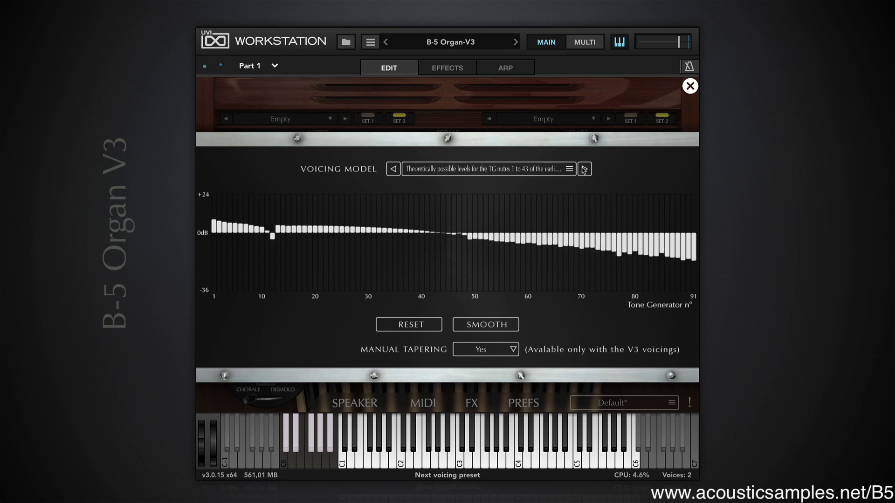
{"action": "left_click", "coordinate": [584, 169]}
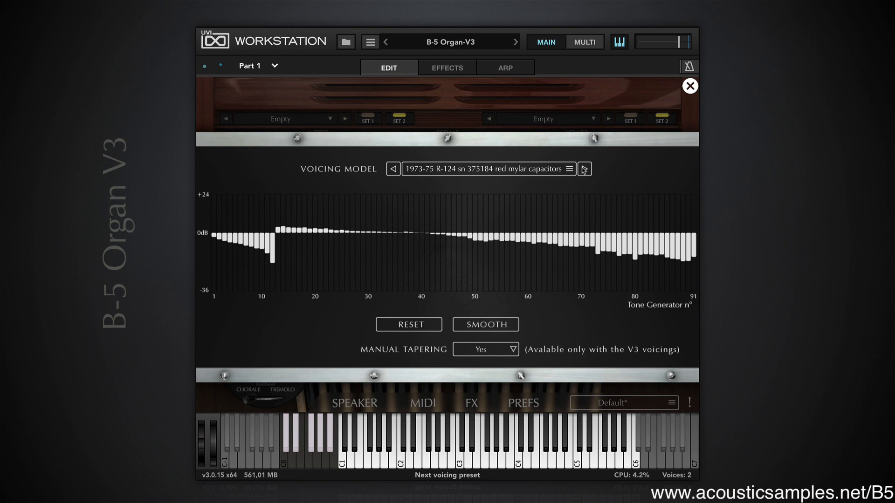
{"action": "left_click", "coordinate": [584, 169]}
{"action": "left_click", "coordinate": [584, 170]}
{"action": "left_click", "coordinate": [583, 170]}
{"action": "left_click", "coordinate": [583, 169]}
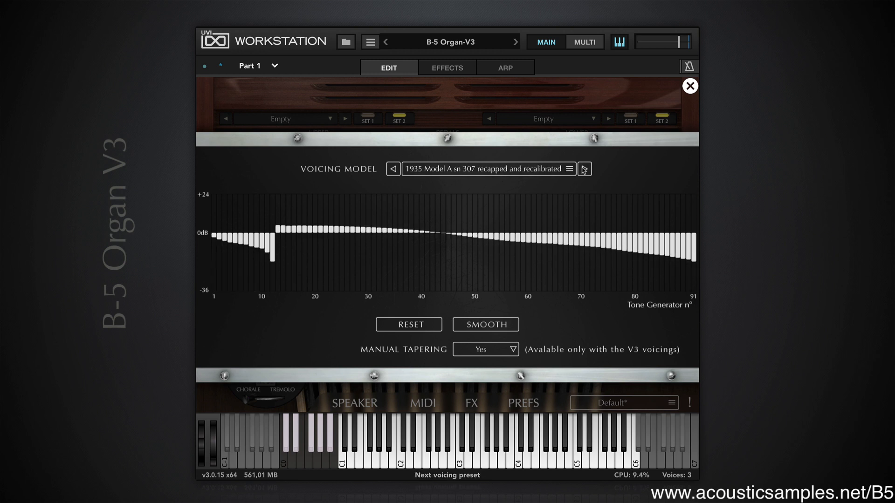
{"action": "left_click", "coordinate": [583, 170]}
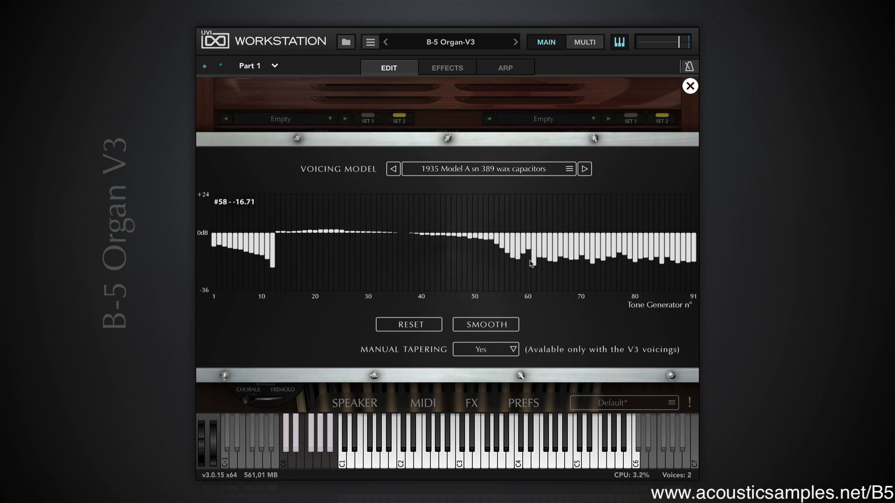
{"action": "left_click_drag", "start_coordinate": [532, 264], "coordinate": [695, 261]}
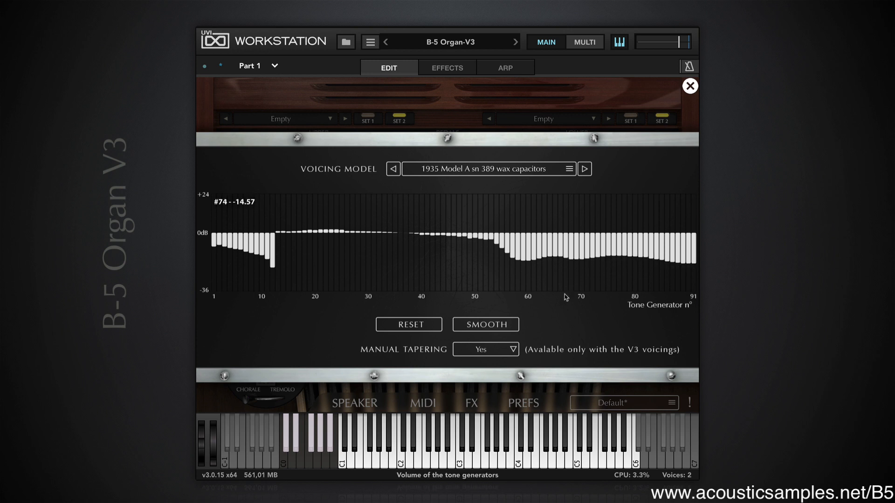
Smooth the tone generator levels of the 1935 Model A sn 389 wax capacitors voicing and view the manual tapering options
{"action": "left_click", "coordinate": [493, 326]}
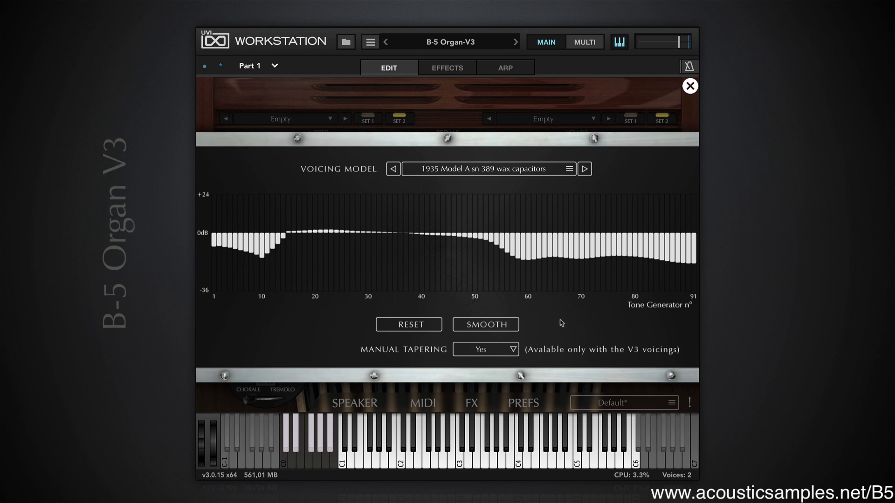
{"action": "left_click", "coordinate": [497, 352]}
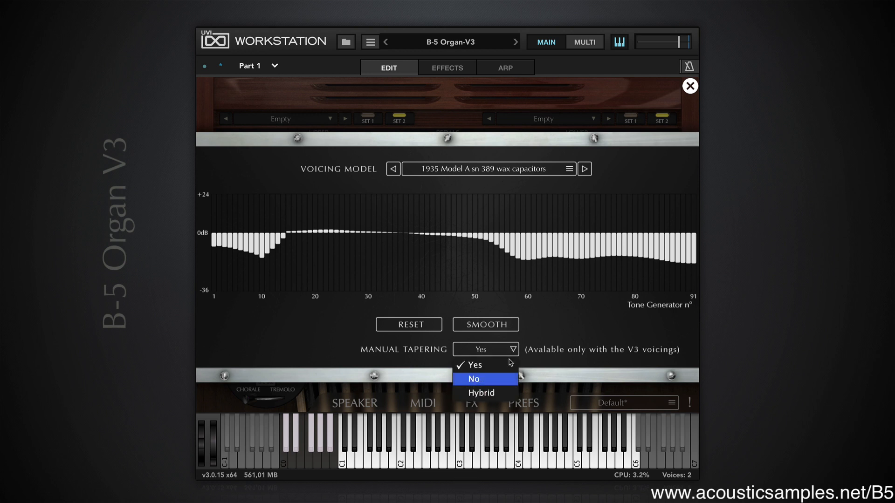
{"action": "left_click", "coordinate": [540, 333]}
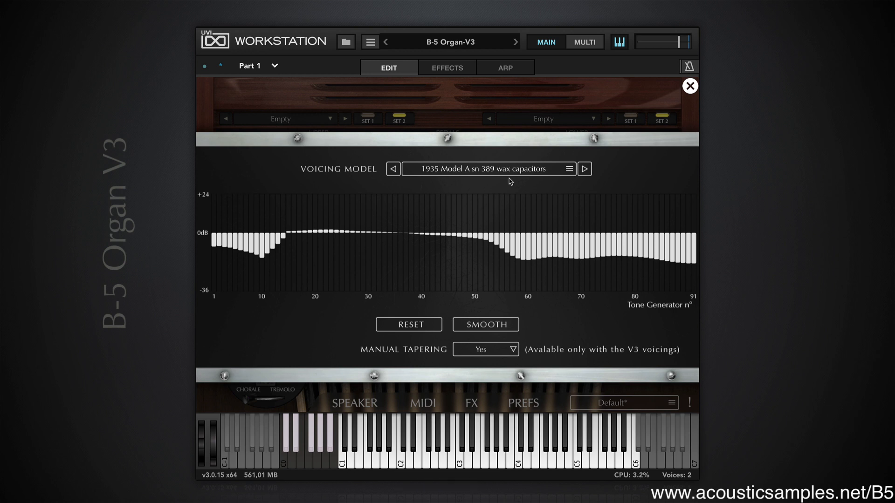
Change the voicing model to 1935 Model A sn 389 recapped and recalibrated with a Trek II SSP-3 preamp and set manual tapering to No
{"action": "left_click", "coordinate": [530, 171]}
{"action": "mouse_move", "coordinate": [527, 186]}
{"action": "mouse_move", "coordinate": [617, 218]}
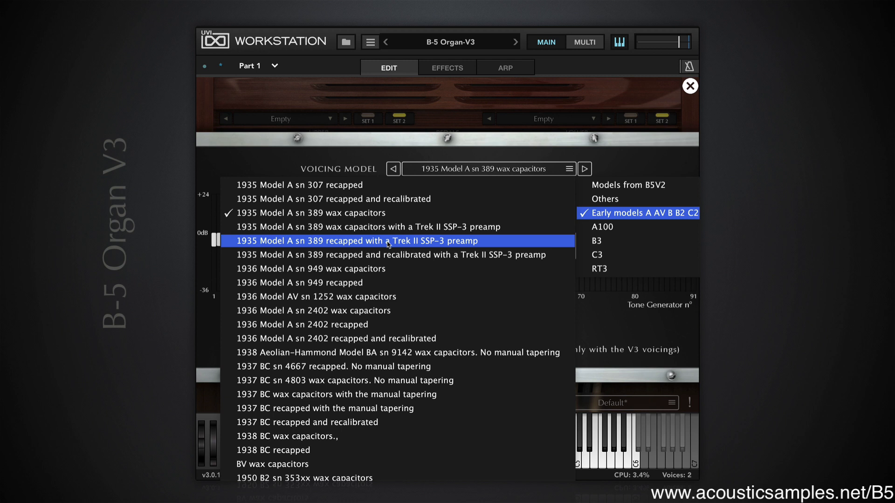
{"action": "left_click", "coordinate": [386, 256]}
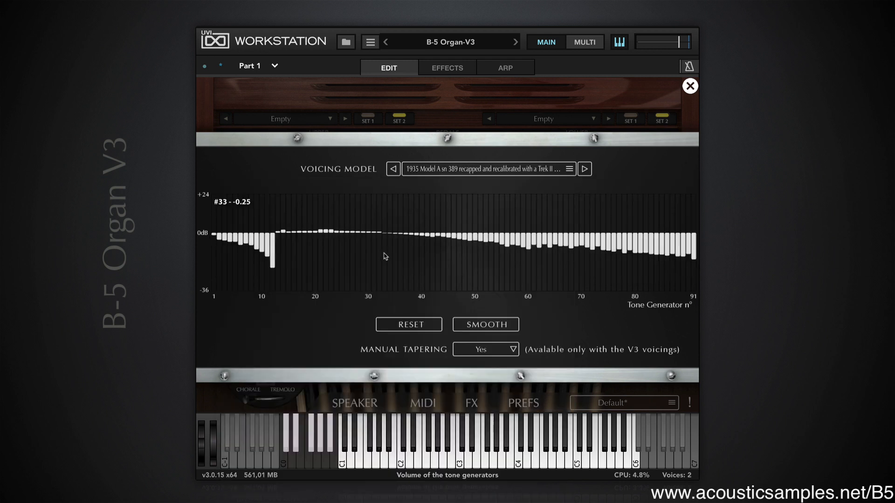
{"action": "left_click", "coordinate": [482, 350]}
{"action": "left_click", "coordinate": [492, 381]}
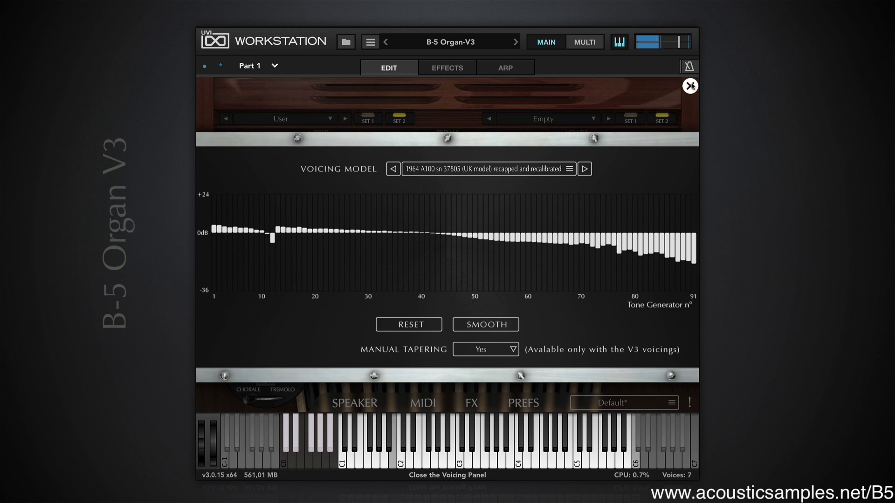
Compare the manual tapering options No and Hybrid on the 1964 A100 sn 37805 recapped and recalibrated voicing, ending on Hybrid
{"action": "left_click", "coordinate": [497, 350]}
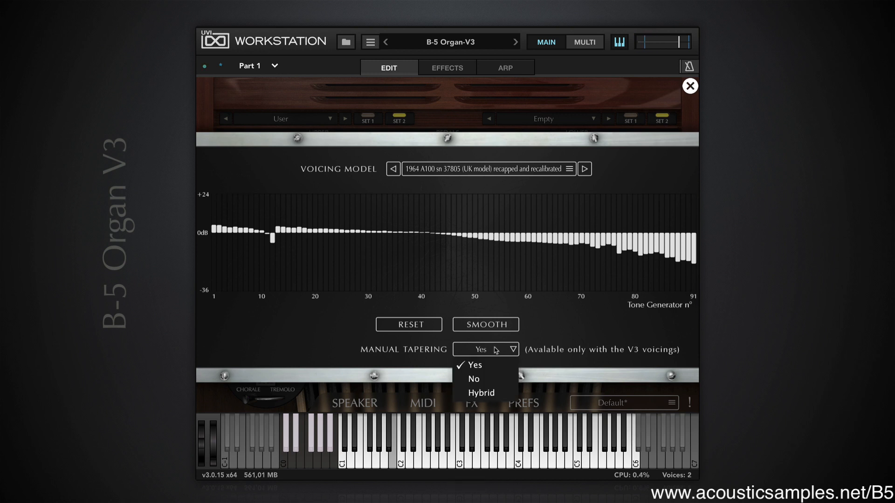
{"action": "left_click", "coordinate": [497, 379]}
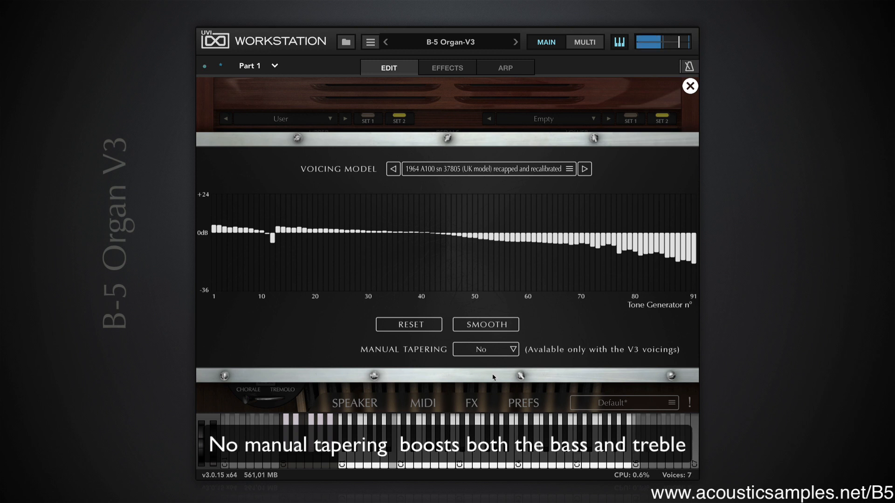
{"action": "left_click", "coordinate": [488, 353]}
{"action": "left_click", "coordinate": [497, 394]}
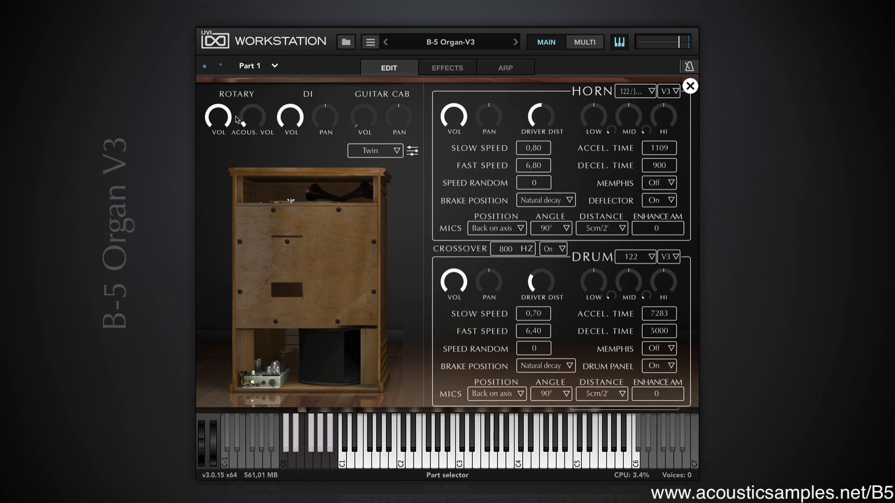
Leave the speaker settings, turn the click volume up fully and push in the upper manual drawbars from 1' to 4'
{"action": "left_click", "coordinate": [690, 87]}
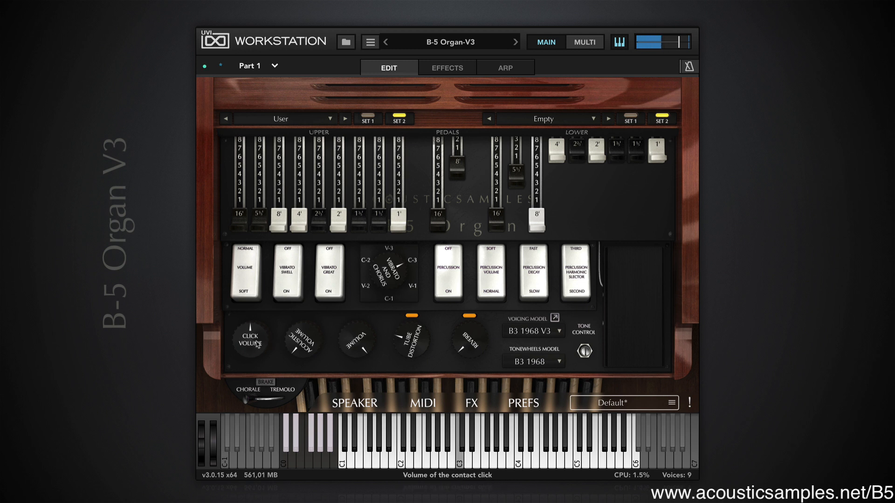
{"action": "mouse_move", "coordinate": [270, 346]}
{"action": "left_mouse_down"}
{"action": "mouse_move", "coordinate": [269, 337]}
{"action": "mouse_move", "coordinate": [270, 350]}
{"action": "left_mouse_up"}
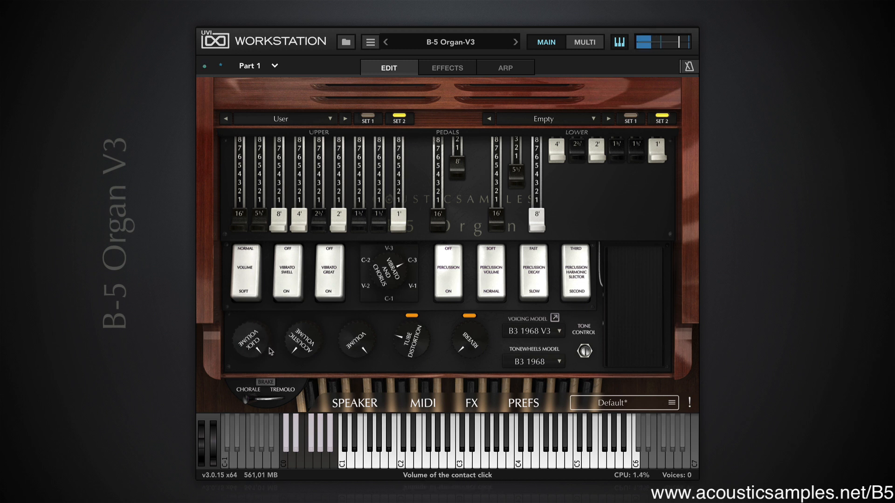
{"action": "left_click_drag", "start_coordinate": [397, 215], "coordinate": [297, 214]}
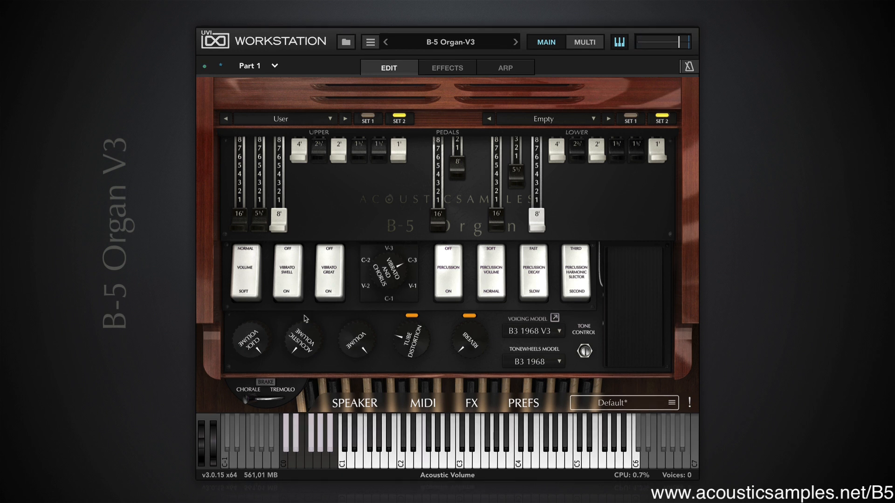
In the preferences, bring the keyclick brightness back to centre and sweep the crosstalk amount between its maximum and minimum
{"action": "left_click", "coordinate": [522, 404]}
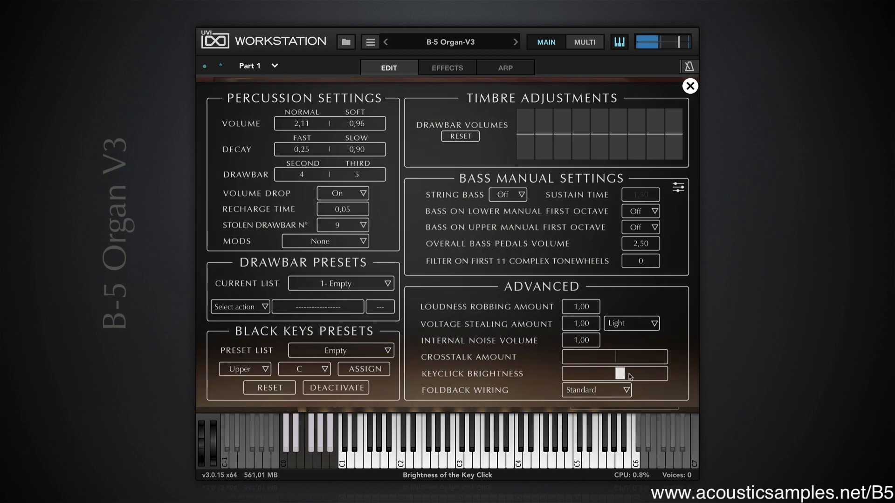
{"action": "left_click_drag", "start_coordinate": [631, 376], "coordinate": [611, 379]}
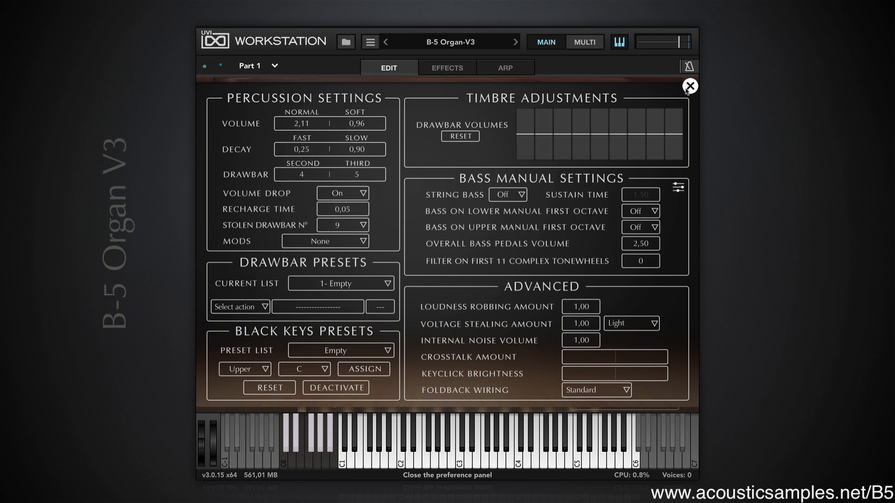
{"action": "left_click", "coordinate": [619, 357]}
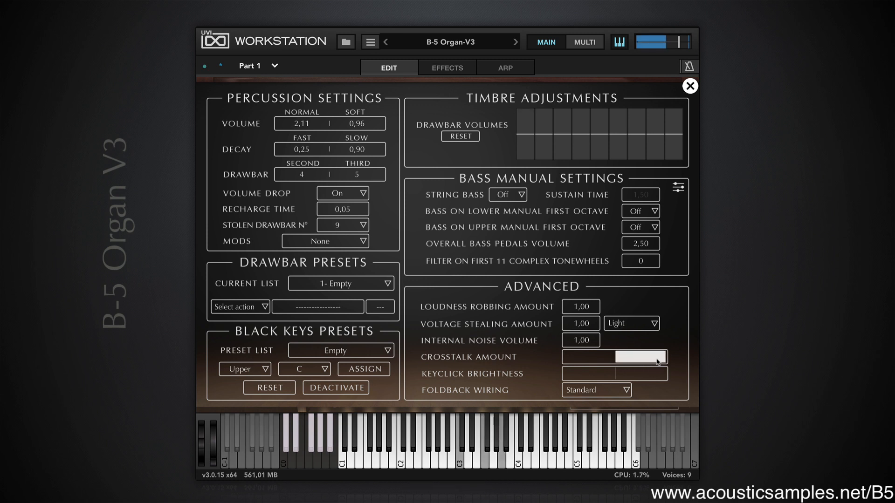
{"action": "left_click_drag", "start_coordinate": [651, 362], "coordinate": [600, 364]}
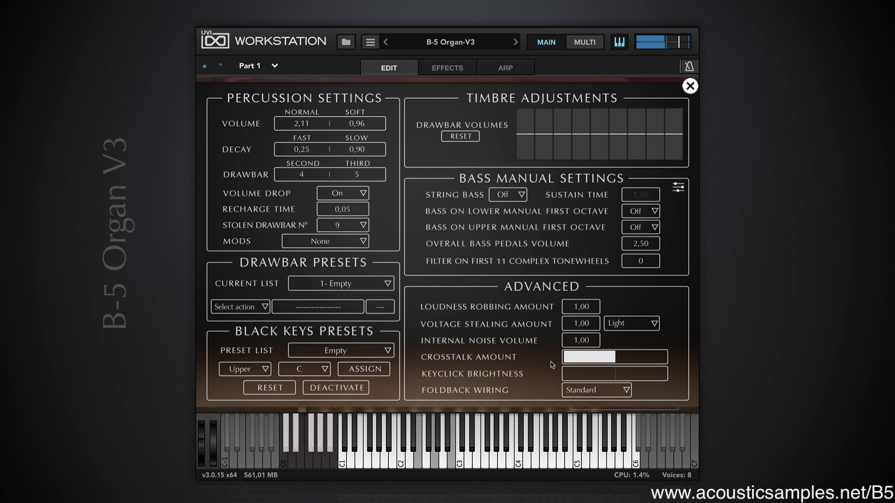
{"action": "left_click_drag", "start_coordinate": [612, 356], "coordinate": [664, 358]}
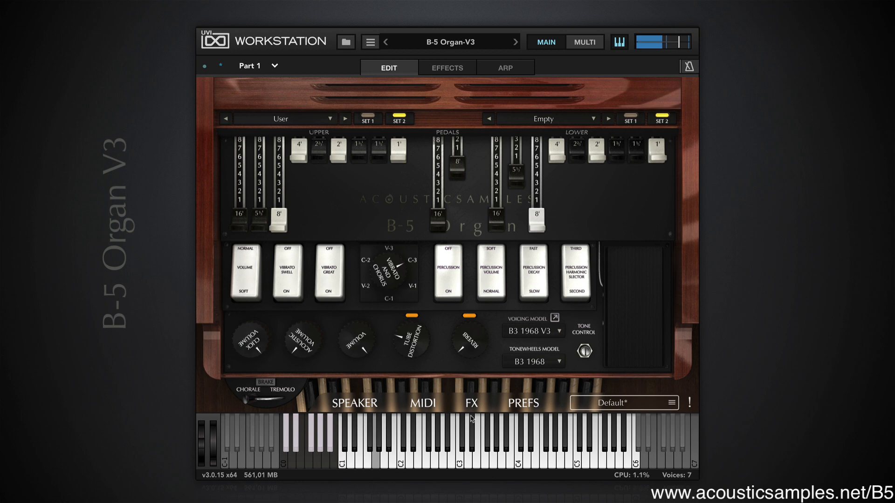
In the bass manual settings of the preferences, reshape the harmonic levels from 5 1/3' to 2' of the 16' pedal drawbar
{"action": "left_click", "coordinate": [529, 405]}
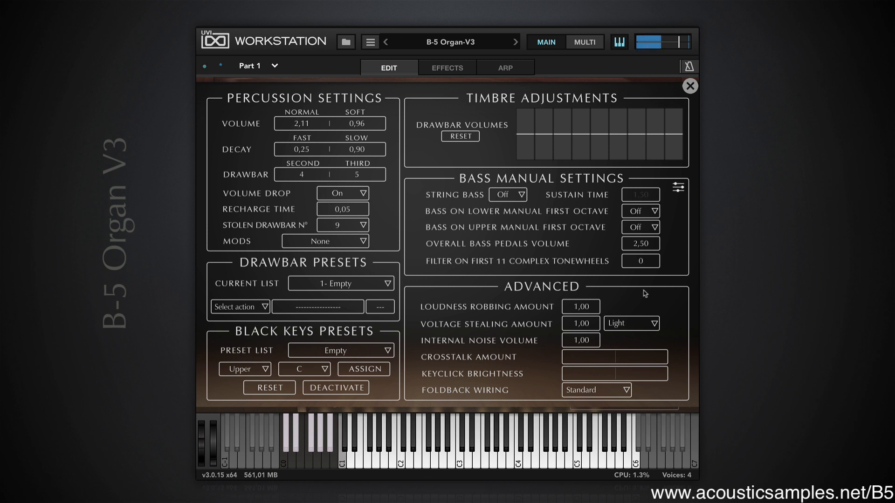
{"action": "left_click", "coordinate": [680, 188]}
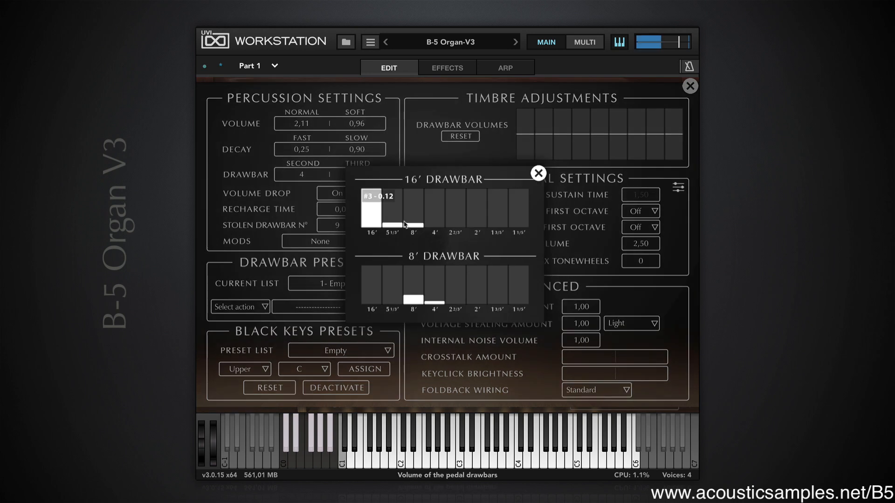
{"action": "mouse_move", "coordinate": [394, 220]}
{"action": "left_mouse_down"}
{"action": "mouse_move", "coordinate": [413, 208]}
{"action": "mouse_move", "coordinate": [433, 217]}
{"action": "left_mouse_up"}
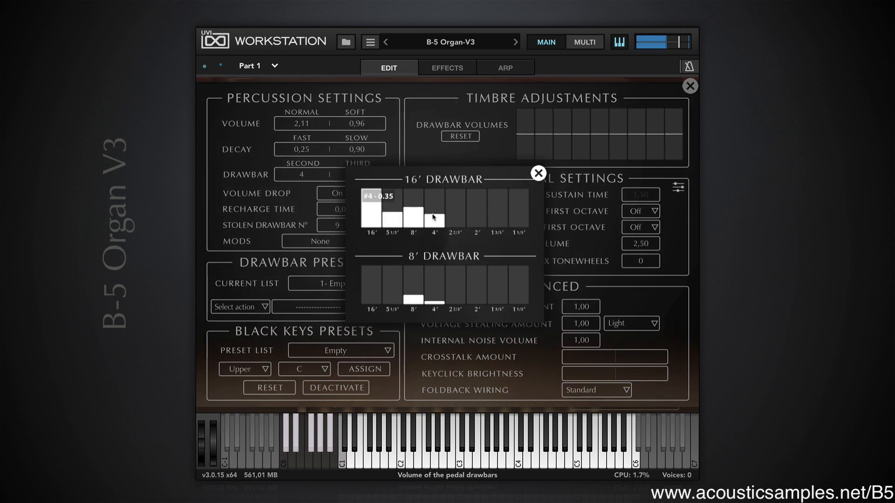
{"action": "left_click", "coordinate": [477, 212]}
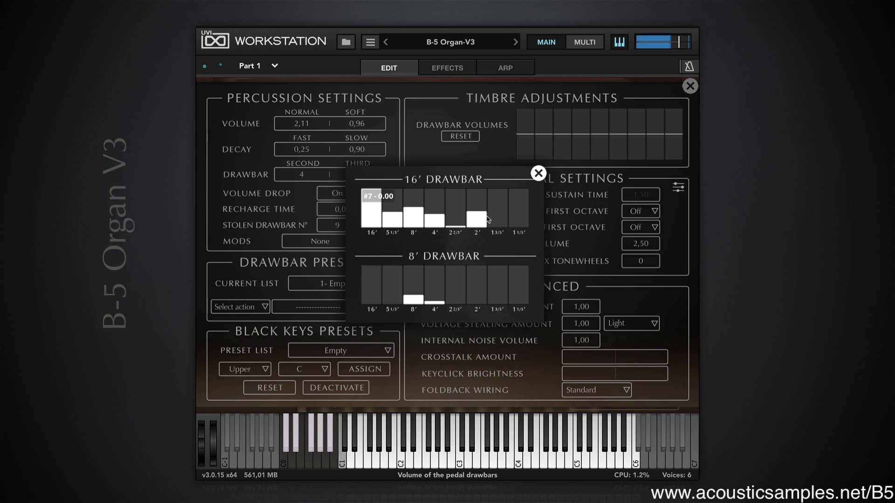
{"action": "left_click_drag", "start_coordinate": [488, 219], "coordinate": [413, 229]}
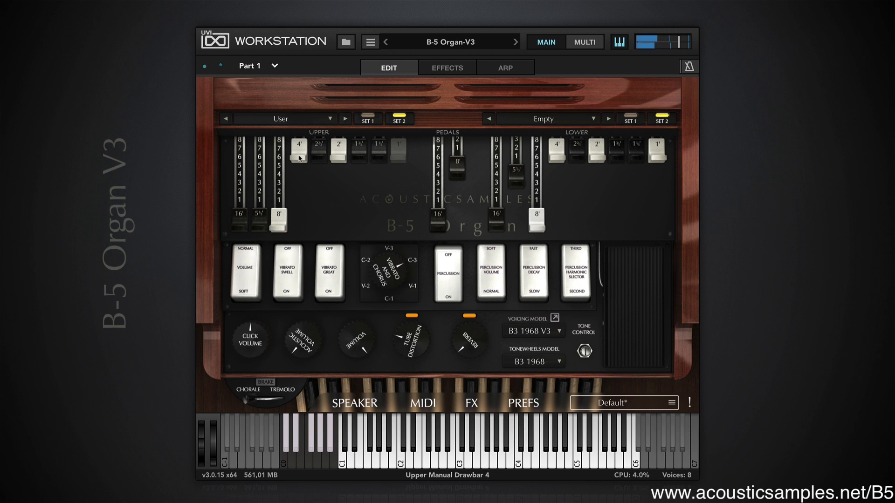
Pull the upper manual drawbars out to 6 for 4', 4 for 2 2/3' and 3 for 2'
{"action": "scroll", "coordinate": [300, 158], "scroll_direction": "down", "scroll_amount": 1}
{"action": "scroll", "coordinate": [300, 158], "scroll_direction": "down", "scroll_amount": 5}
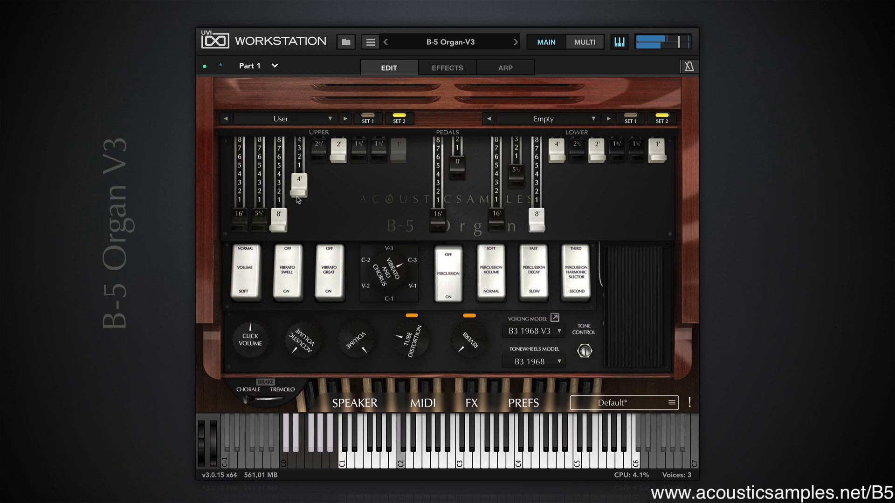
{"action": "scroll", "coordinate": [330, 168], "scroll_direction": "down", "scroll_amount": 4}
{"action": "scroll", "coordinate": [338, 161], "scroll_direction": "down", "scroll_amount": 3}
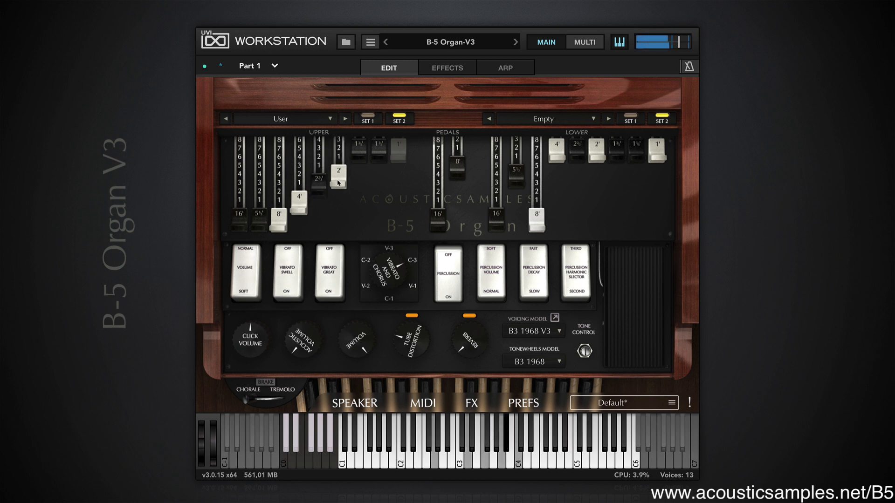
Turn the tube distortion down fully, raise it gradually to the maximum and return it to the minimum
{"action": "scroll", "coordinate": [406, 347], "scroll_direction": "down", "scroll_amount": 2}
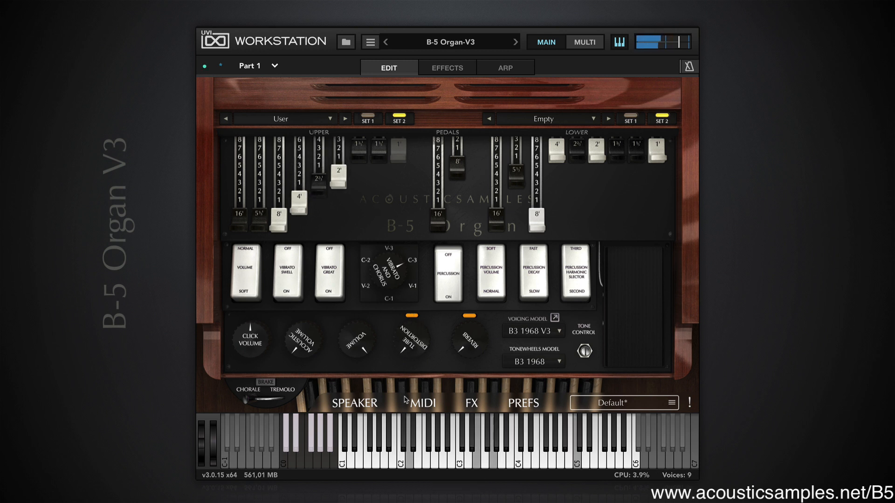
{"action": "scroll", "coordinate": [411, 349], "scroll_direction": "up", "scroll_amount": 3}
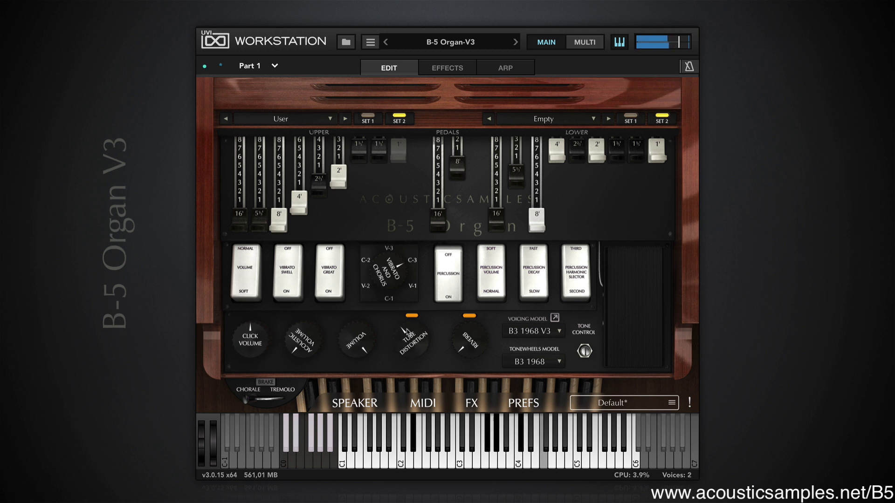
{"action": "scroll", "coordinate": [410, 343], "scroll_direction": "up", "scroll_amount": 2}
{"action": "scroll", "coordinate": [411, 340], "scroll_direction": "up", "scroll_amount": 1}
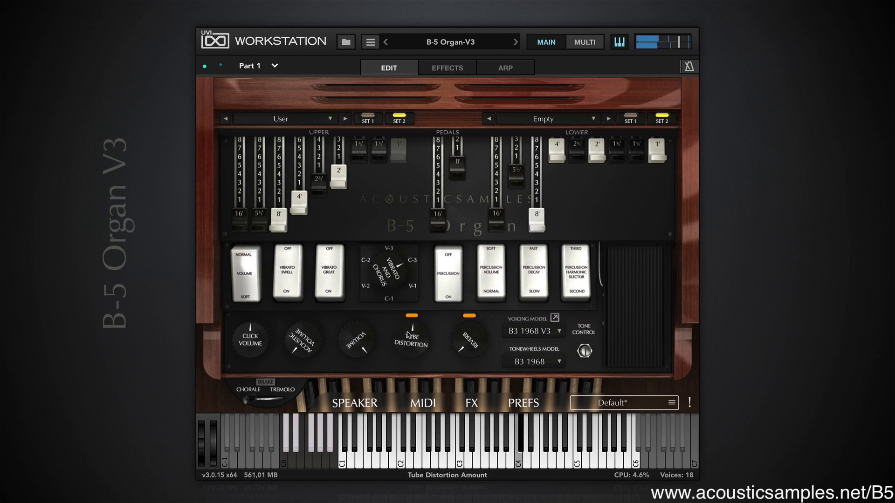
{"action": "scroll", "coordinate": [408, 326], "scroll_direction": "up", "scroll_amount": 1}
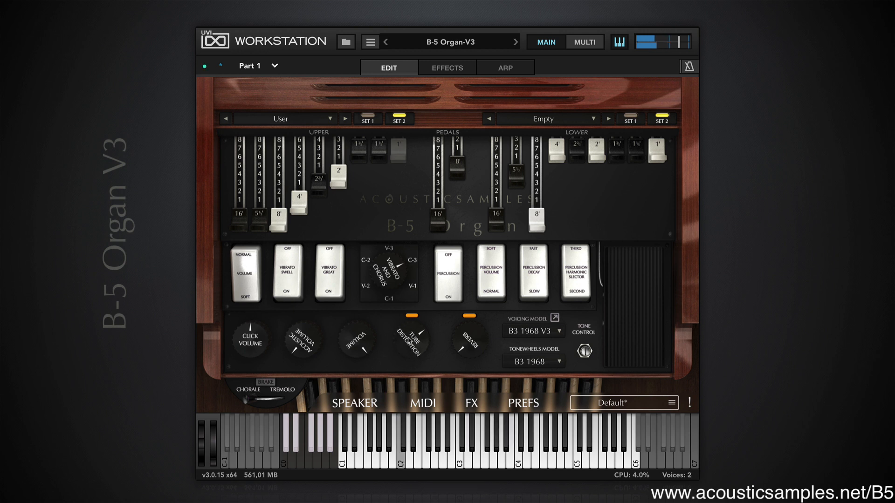
{"action": "scroll", "coordinate": [413, 339], "scroll_direction": "up", "scroll_amount": 2}
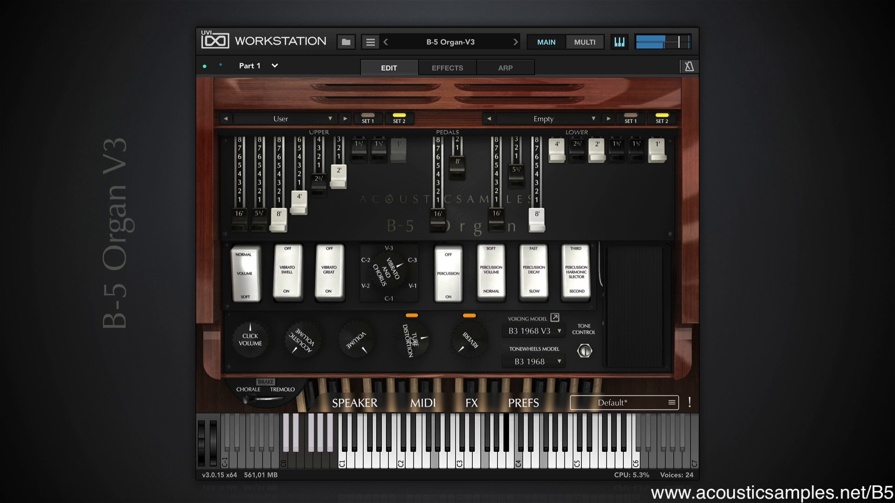
{"action": "scroll", "coordinate": [412, 339], "scroll_direction": "up", "scroll_amount": 2}
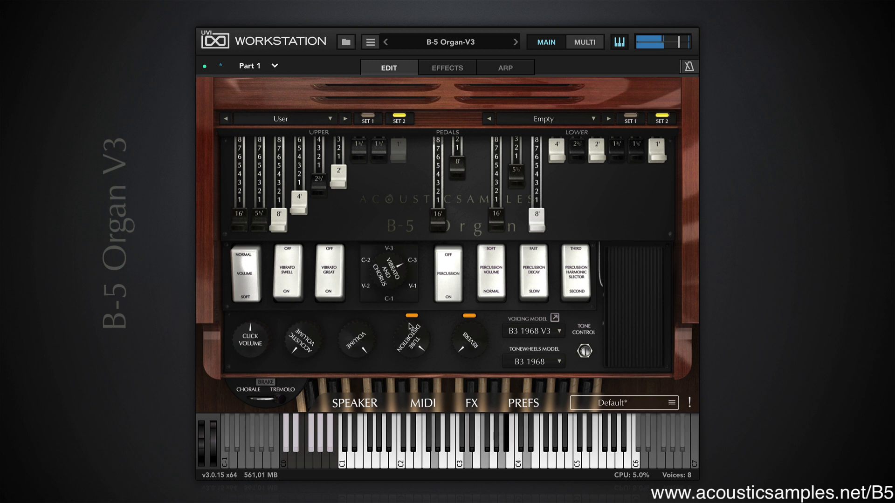
{"action": "scroll", "coordinate": [412, 339], "scroll_direction": "up", "scroll_amount": 1}
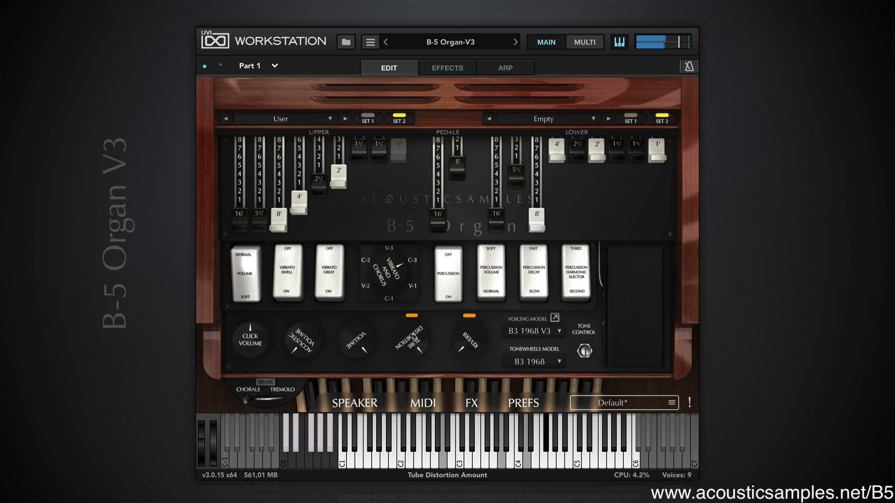
{"action": "left_click_drag", "start_coordinate": [412, 339], "coordinate": [413, 467]}
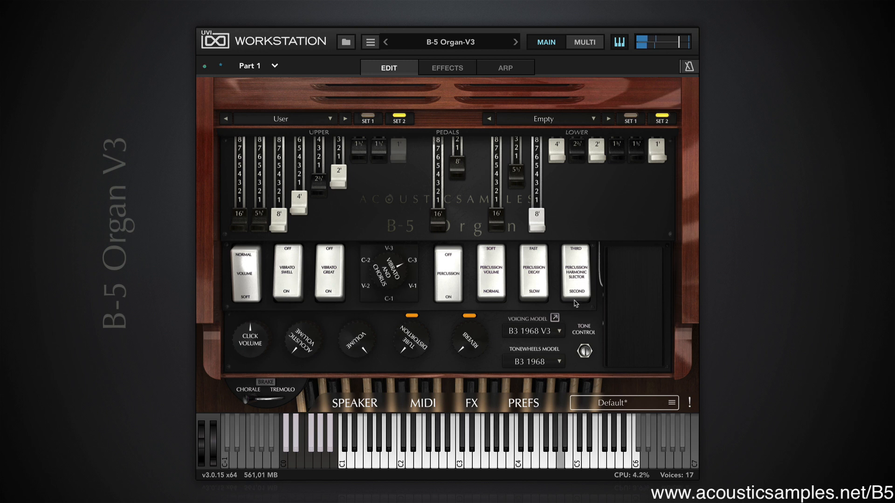